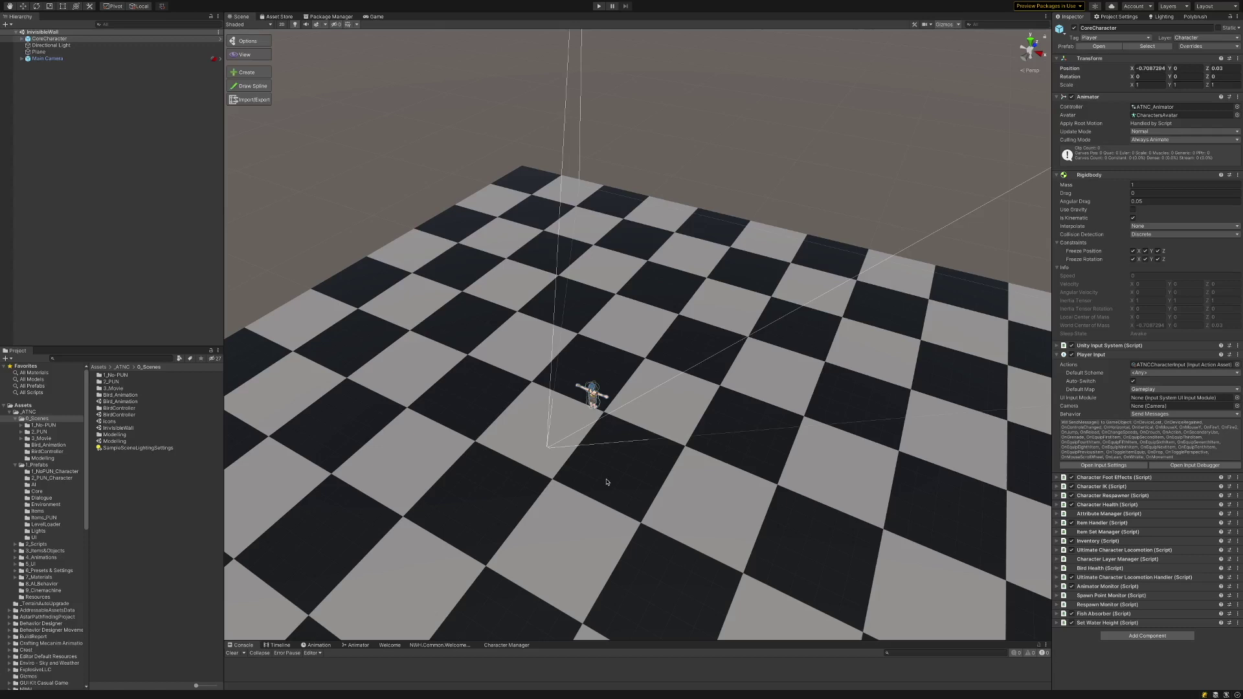
# Step: Create a cube, scale it into a wall about 10.65 wide and 7.8 high, and raise it to about Y 3.76 near the character
pyautogui.rightClick(106, 150)
pyautogui.moveTo(124, 279)
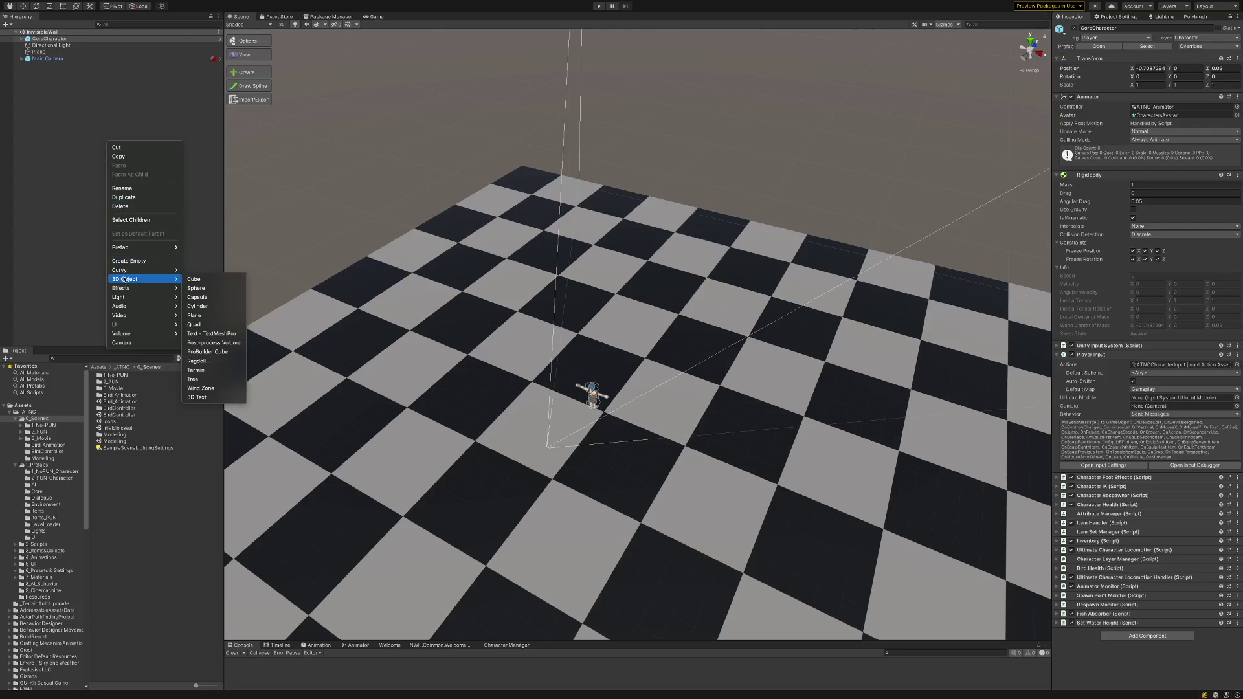
pyautogui.click(193, 279)
pyautogui.moveTo(1132, 77); pyautogui.dragTo(1237, 77)
pyautogui.press('w')
pyautogui.moveTo(641, 311); pyautogui.dragTo(642, 278)
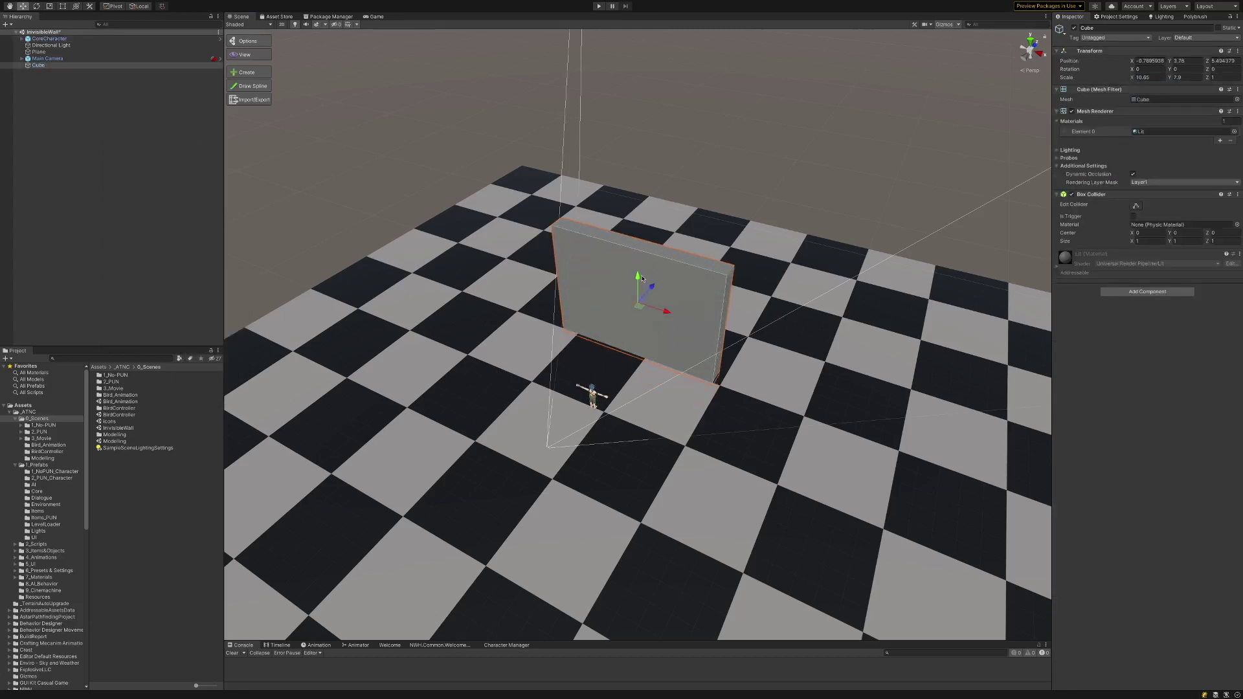
# Step: Play-test the scene by walking the character into and along the cube wall
pyautogui.click(598, 5)
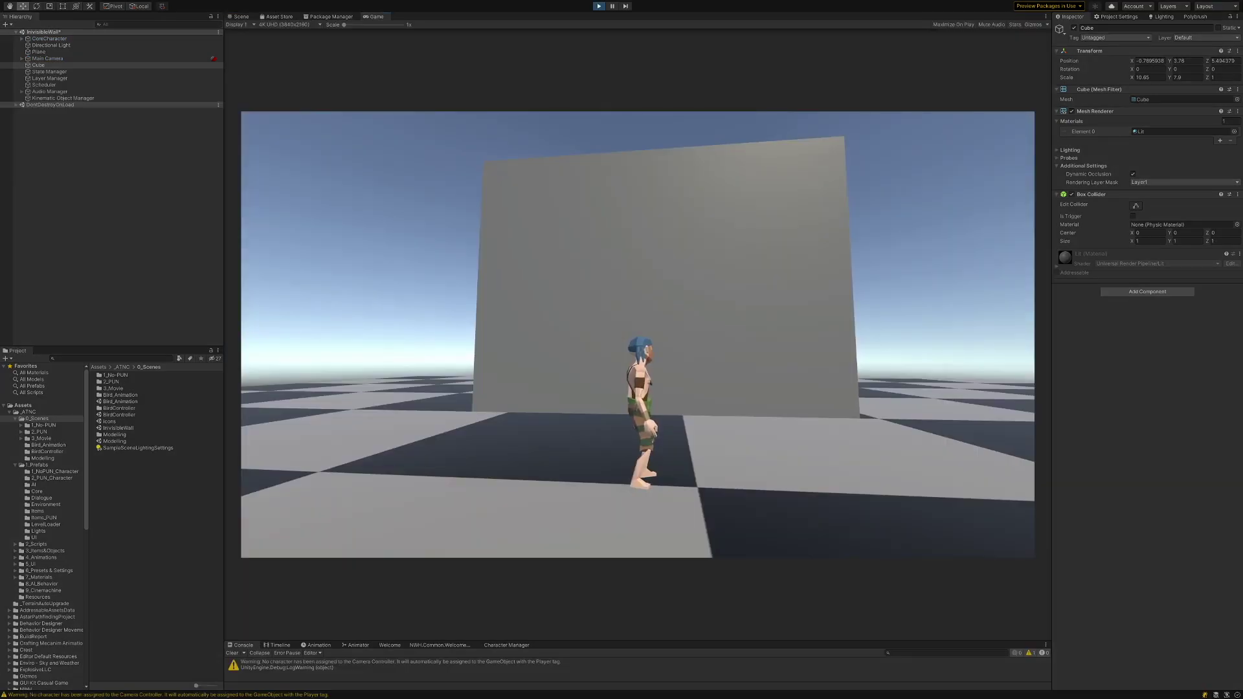
pyautogui.press('w')
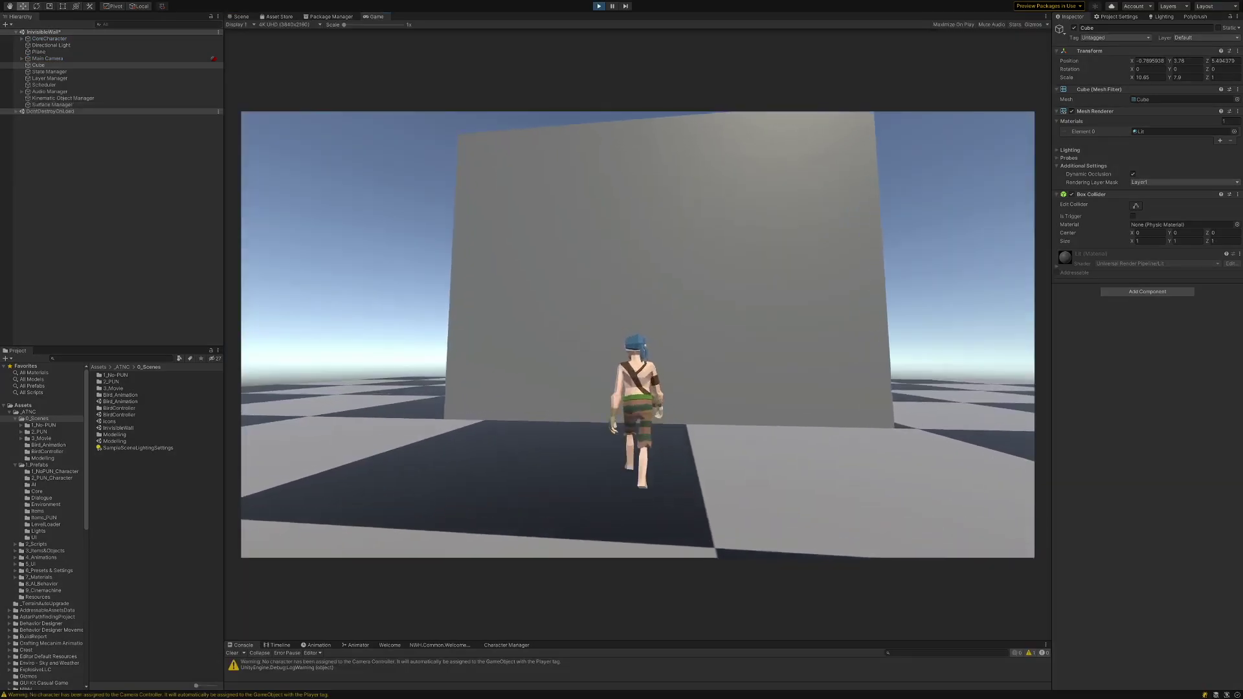
pyautogui.press('w')
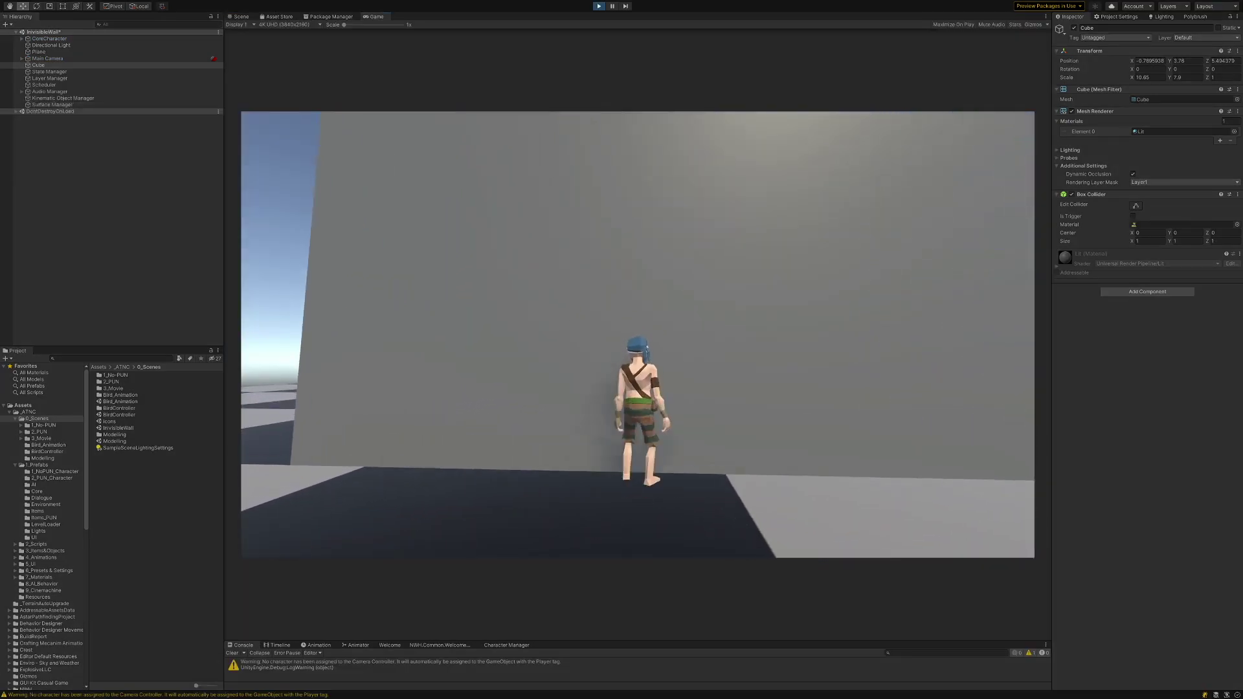
pyautogui.press('d')
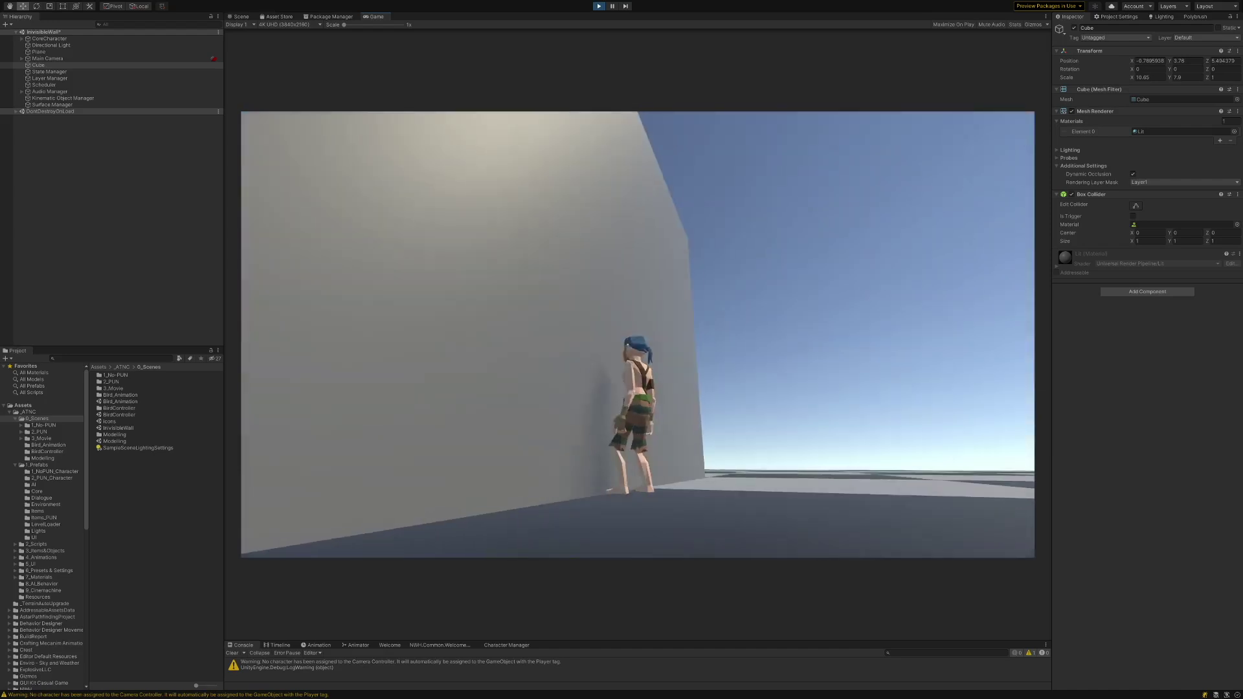
pyautogui.press('Escape')
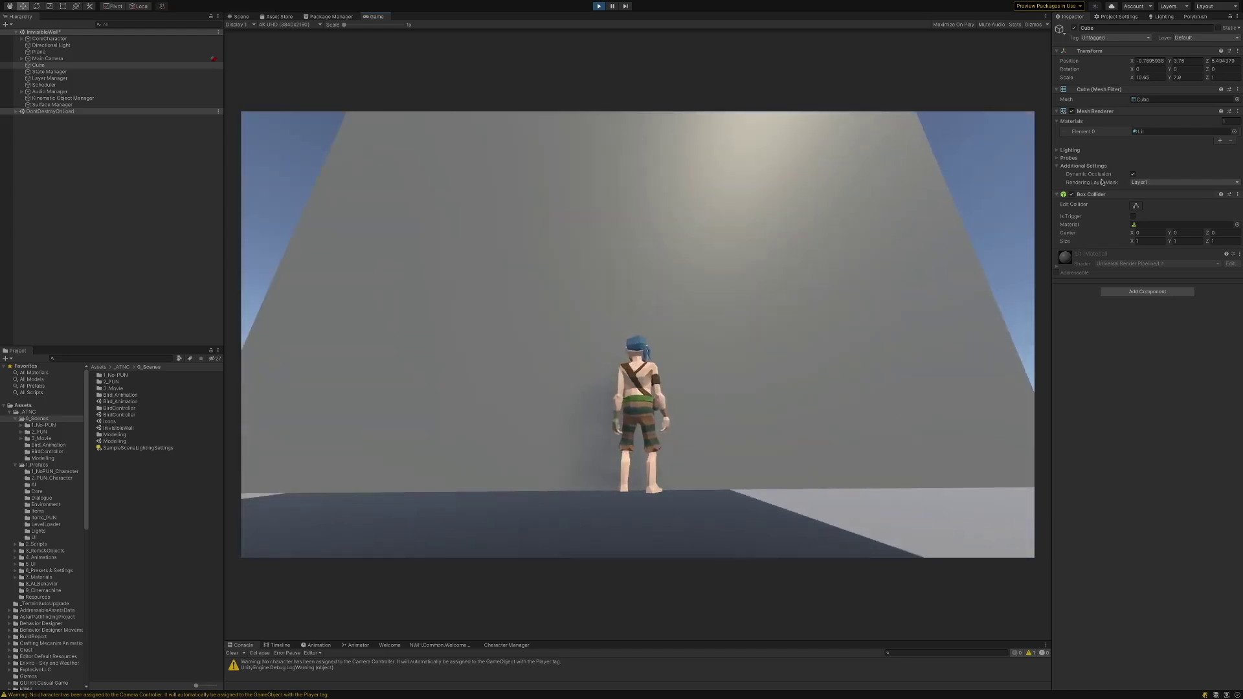
# Step: Disable the cube's Mesh Renderer during play mode and test walking into the invisible wall before stopping play
pyautogui.click(1072, 112)
pyautogui.press('w')
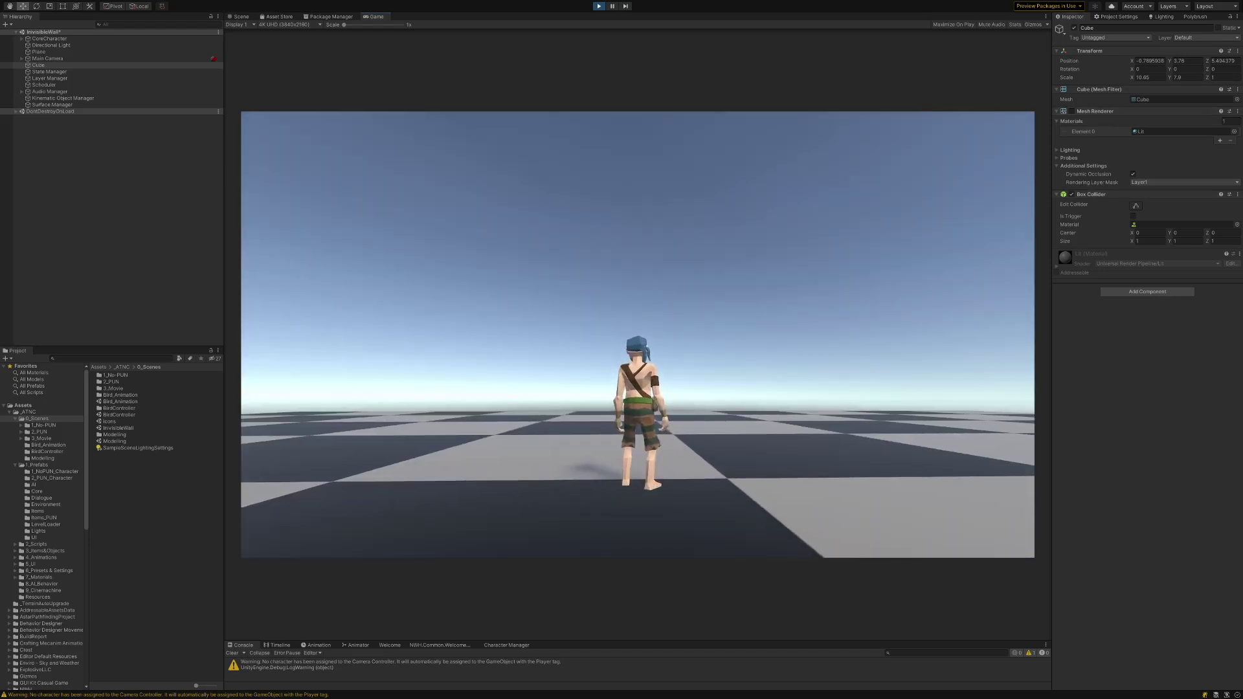
pyautogui.hotkey('ctrl', 'p')
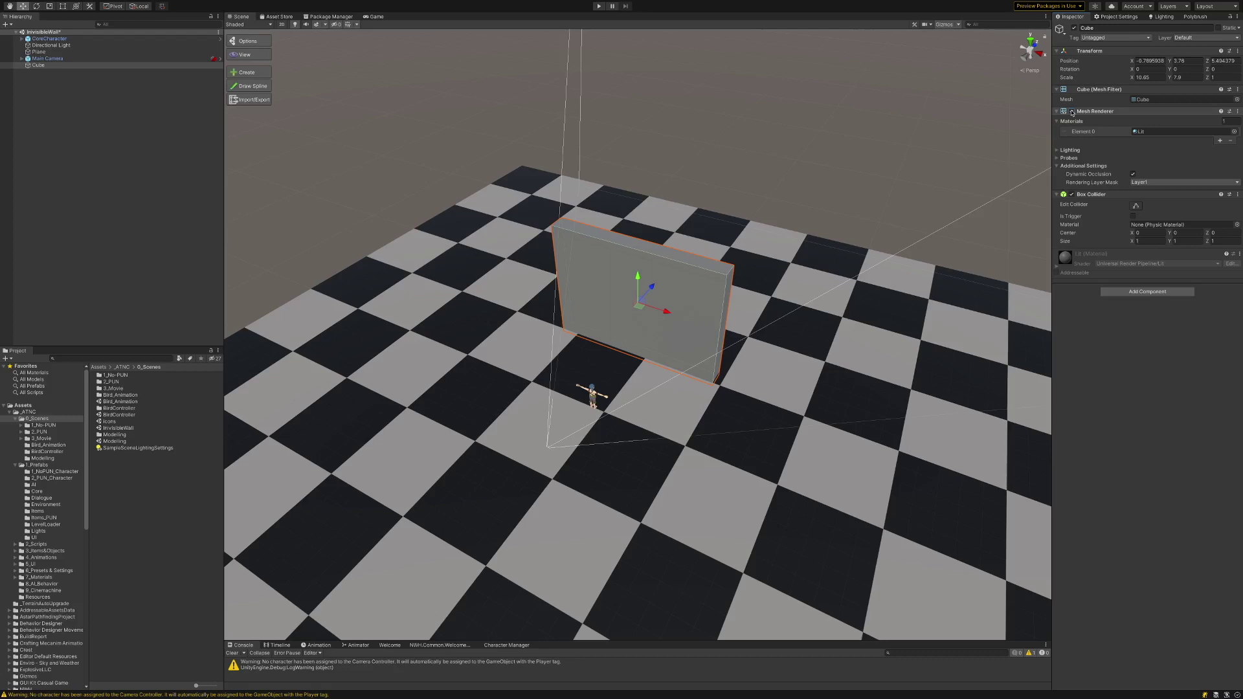
# Step: Delete the cube wall from the scene
pyautogui.press('Delete')
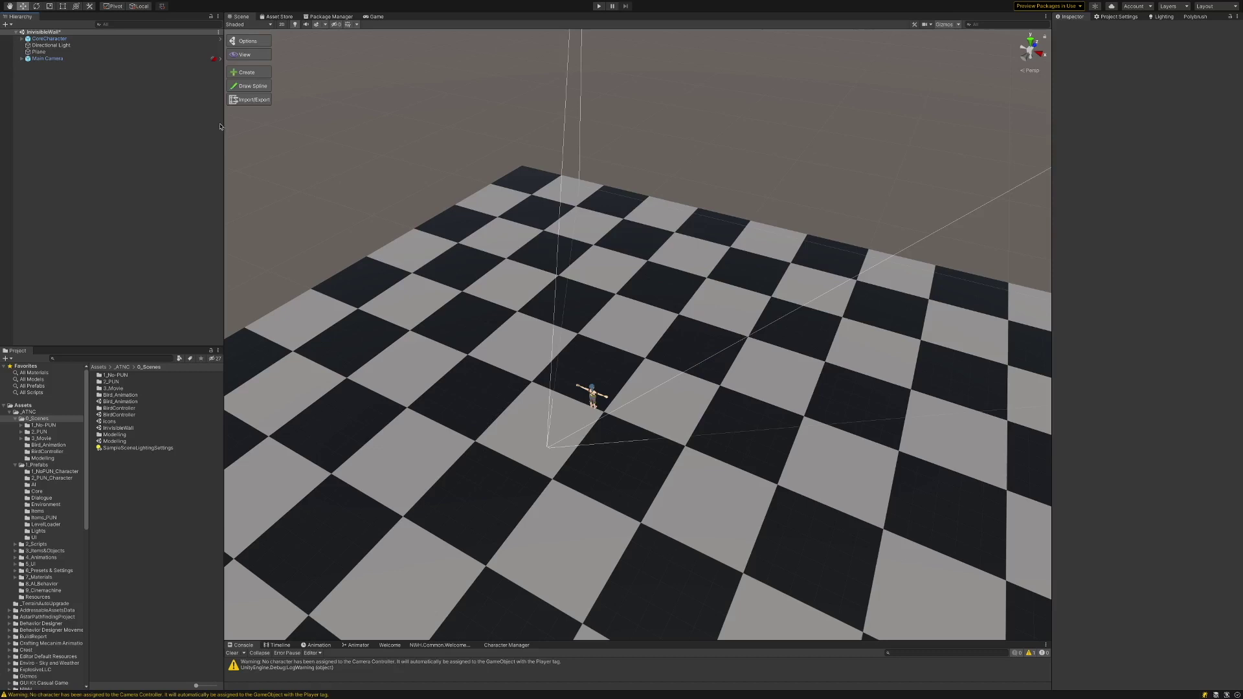
# Step: Check that the ProBuilder package is installed in the project and return to the Scene view
pyautogui.click(330, 16)
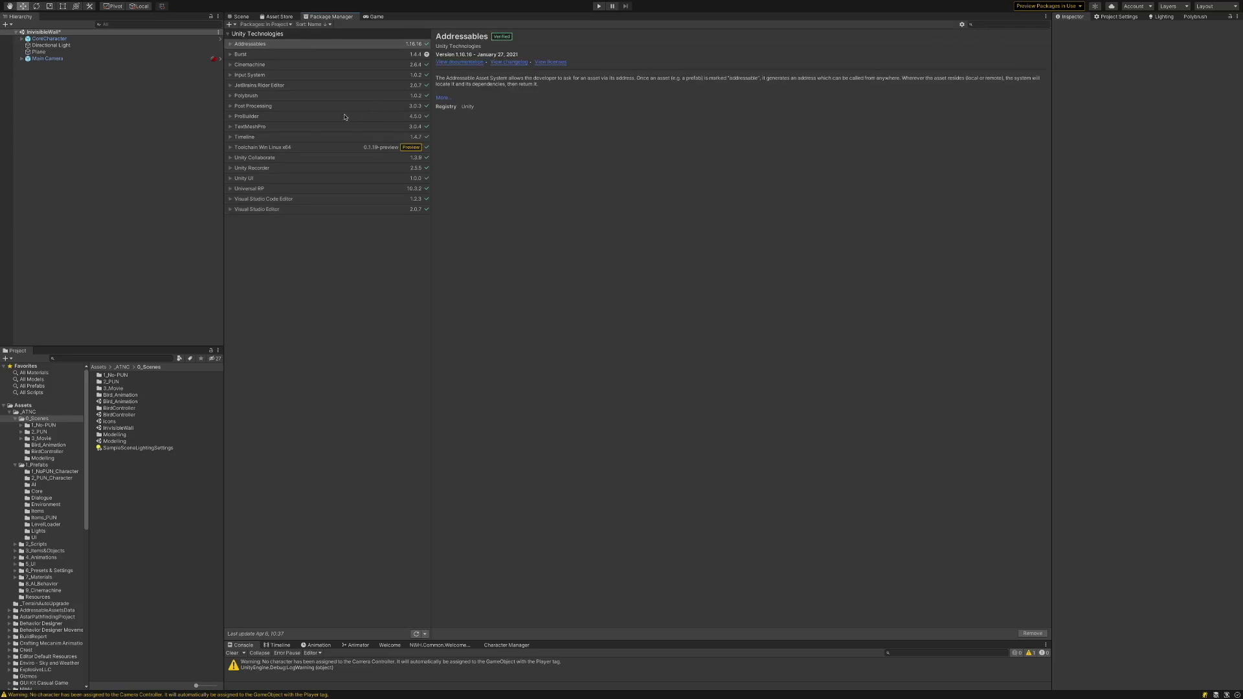
pyautogui.click(316, 117)
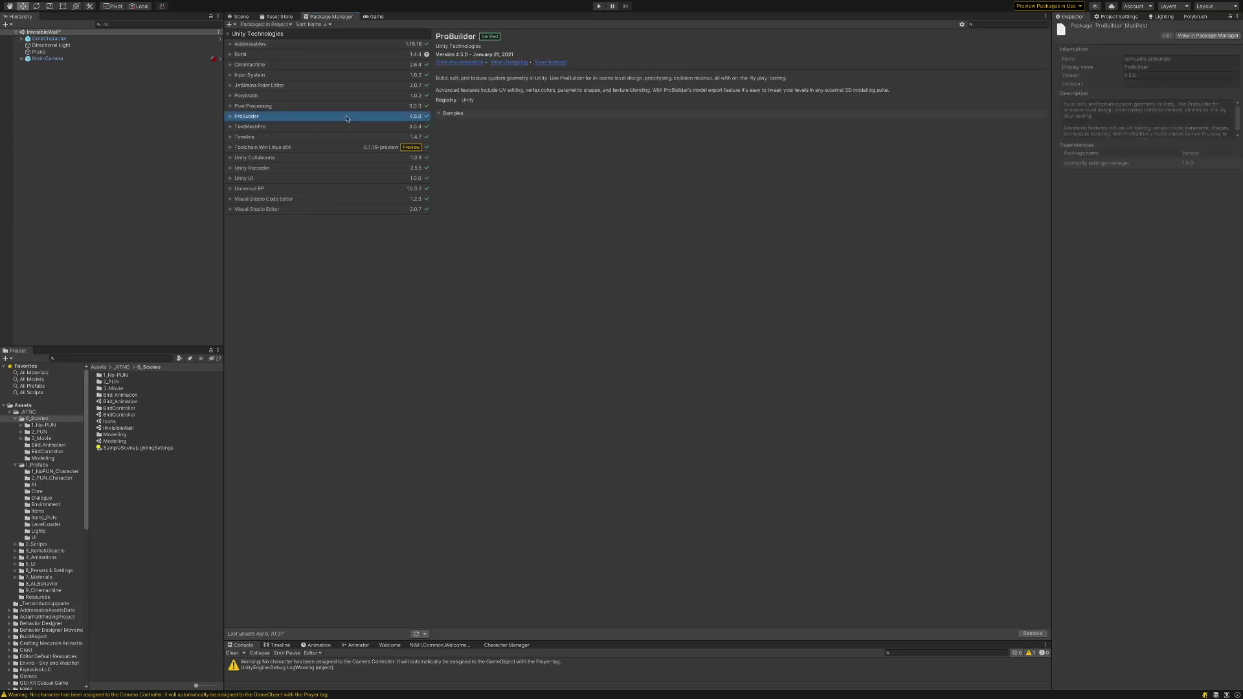
pyautogui.click(242, 17)
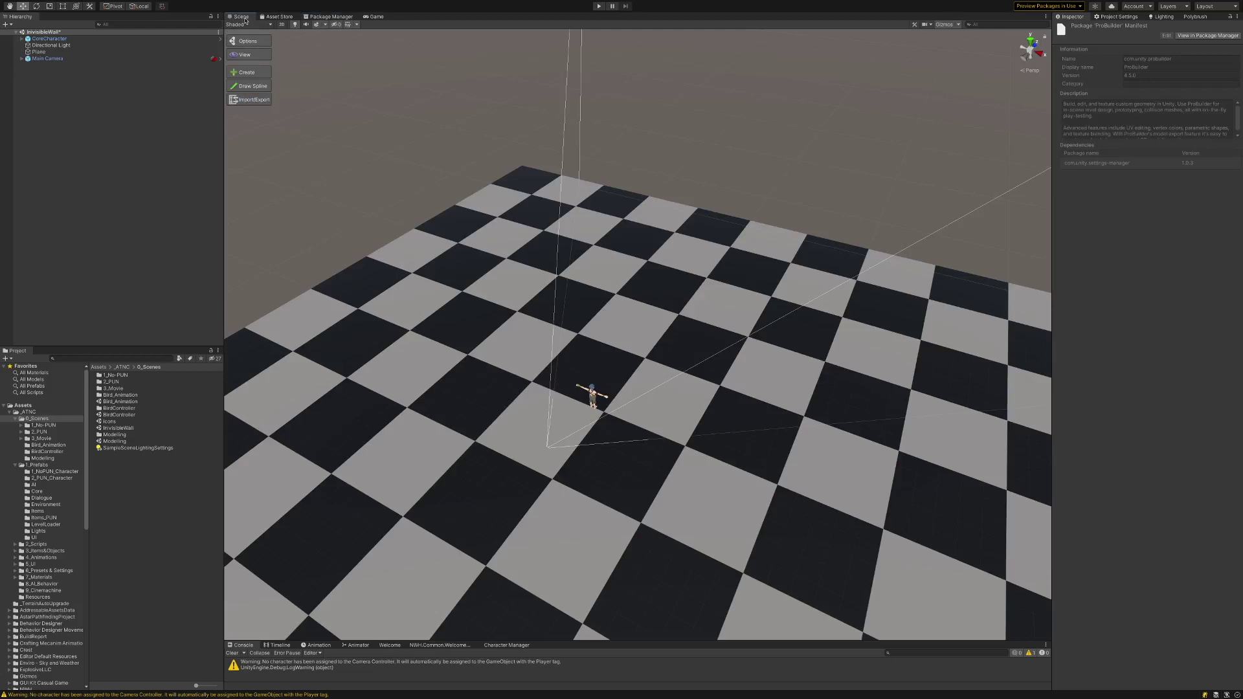
# Step: Open the ProBuilder window and dock it between the Hierarchy and the Scene view
pyautogui.moveTo(160, 3)
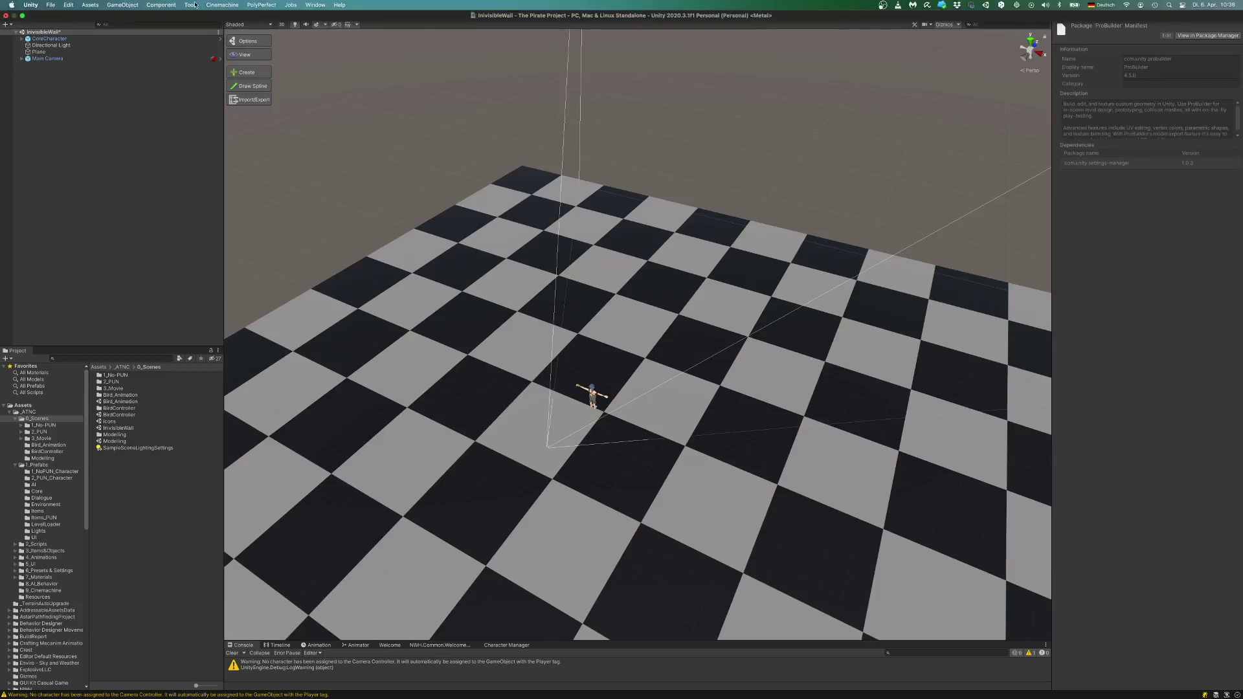
pyautogui.click(192, 4)
pyautogui.moveTo(207, 51)
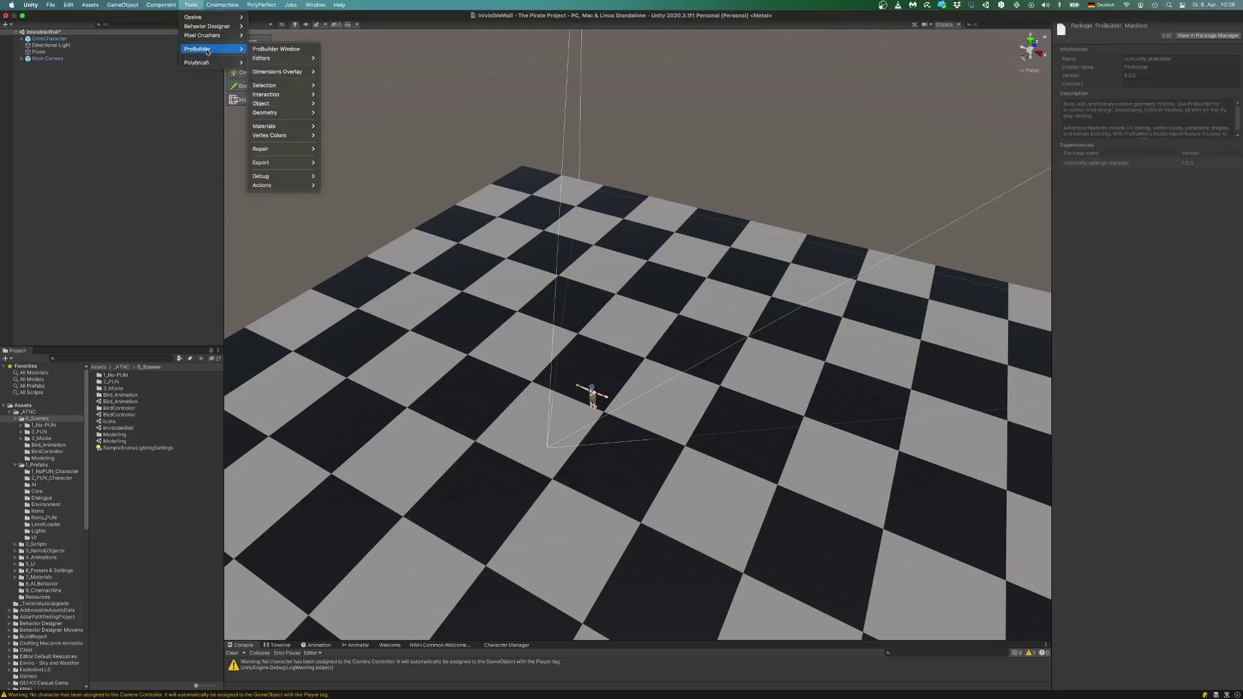
pyautogui.click(286, 52)
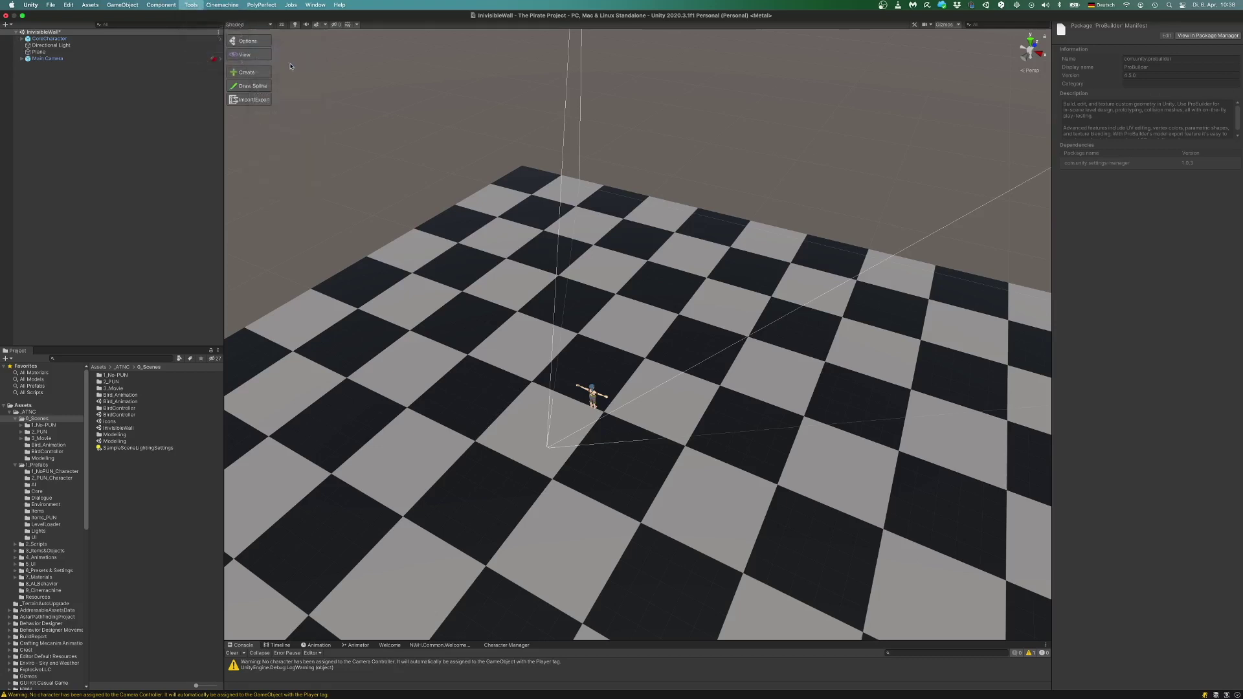
pyautogui.moveTo(490, 81); pyautogui.dragTo(231, 59)
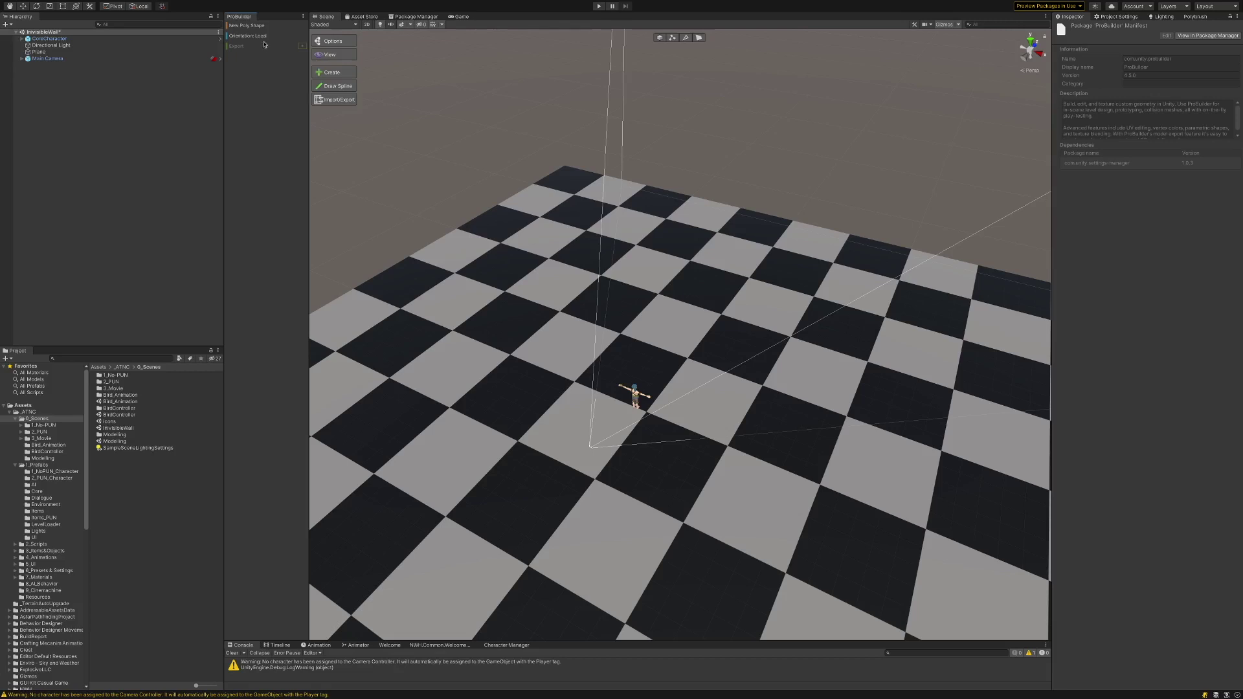
# Step: Draw a closed eight-point ProBuilder Poly Shape on the floor around the character and set its extrusion to 10
pyautogui.click(247, 25)
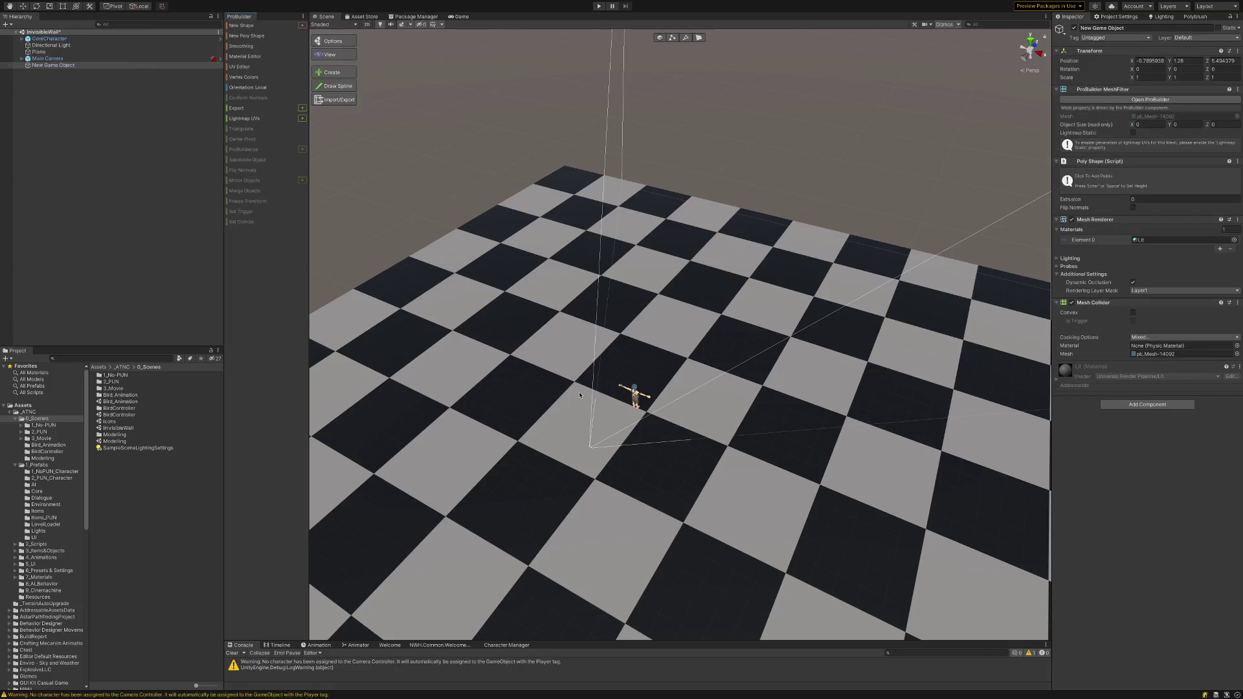
pyautogui.click(545, 352)
pyautogui.click(815, 408)
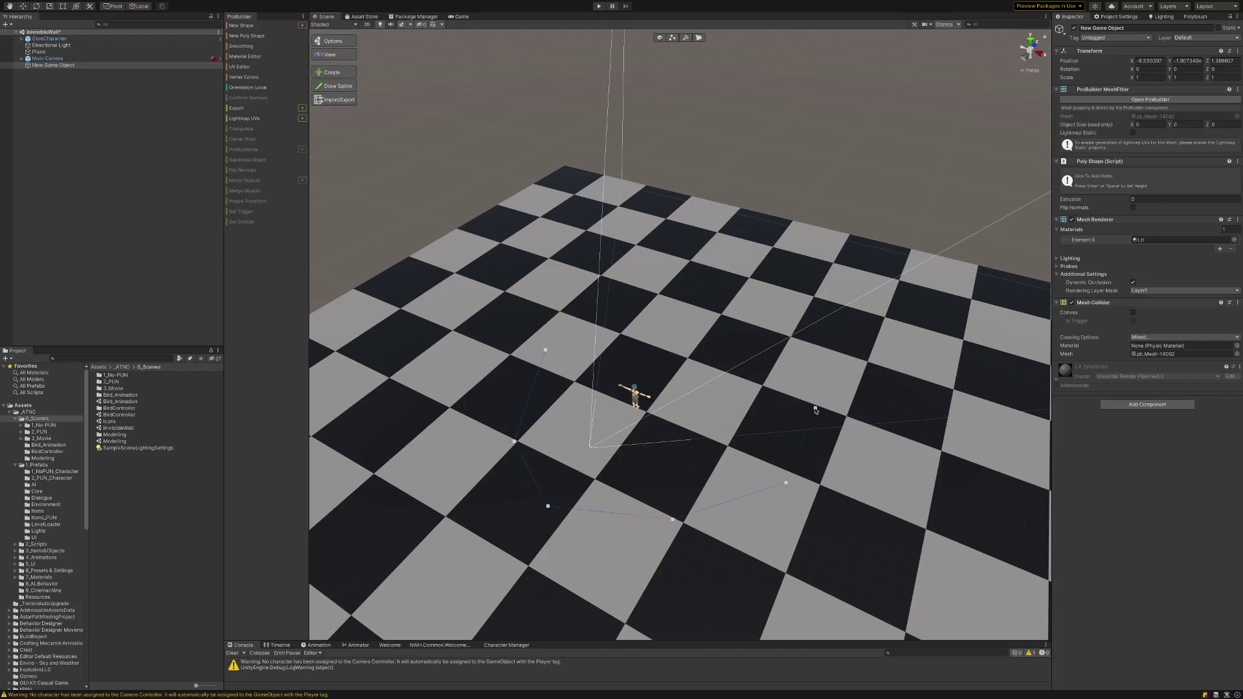
pyautogui.click(746, 332)
pyautogui.click(545, 351)
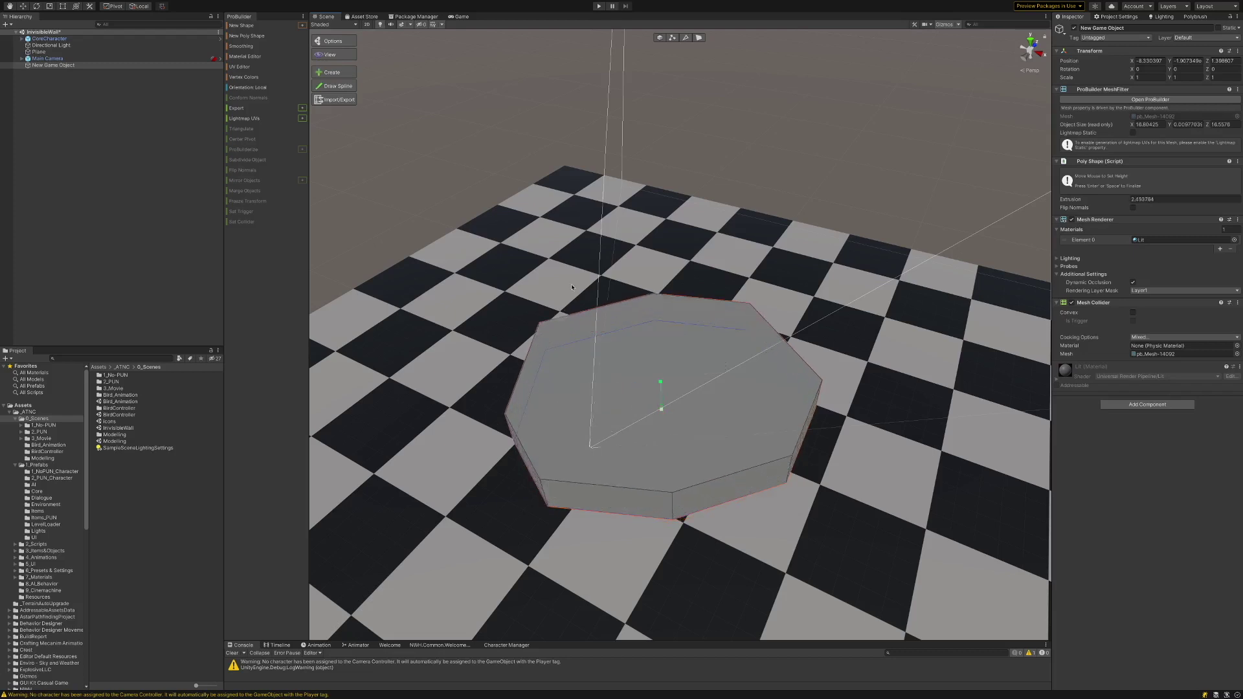
pyautogui.click(592, 165)
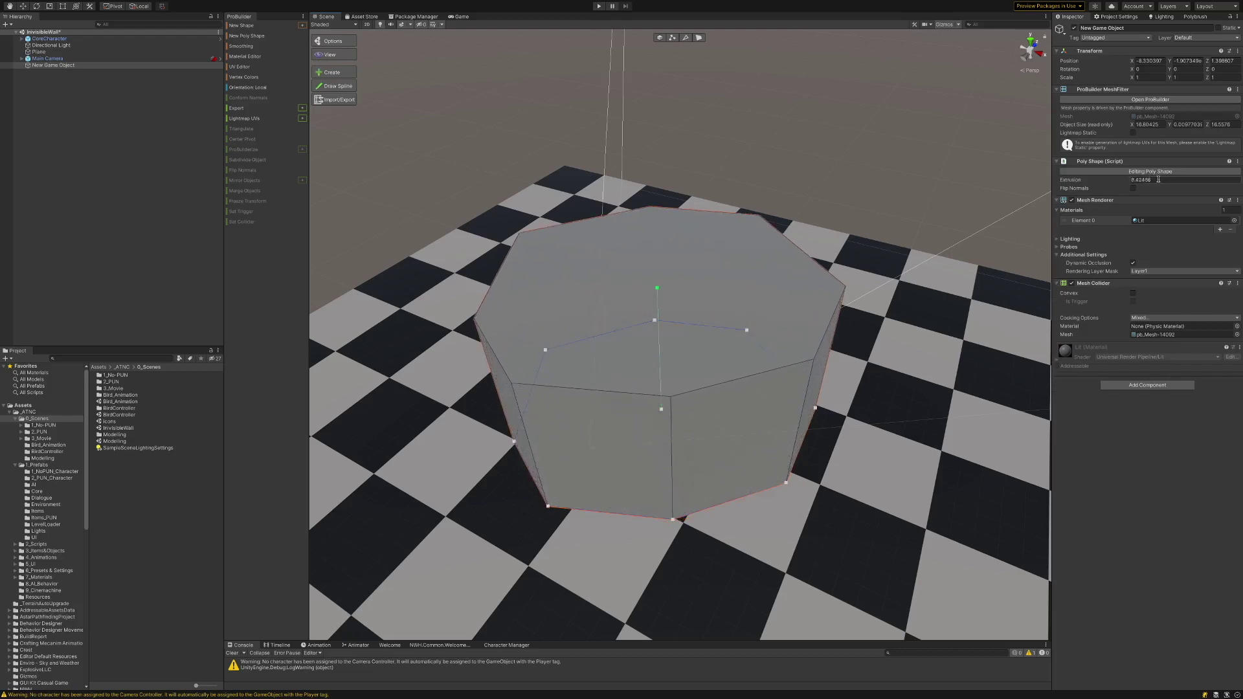
pyautogui.click(1158, 179)
pyautogui.write('10')
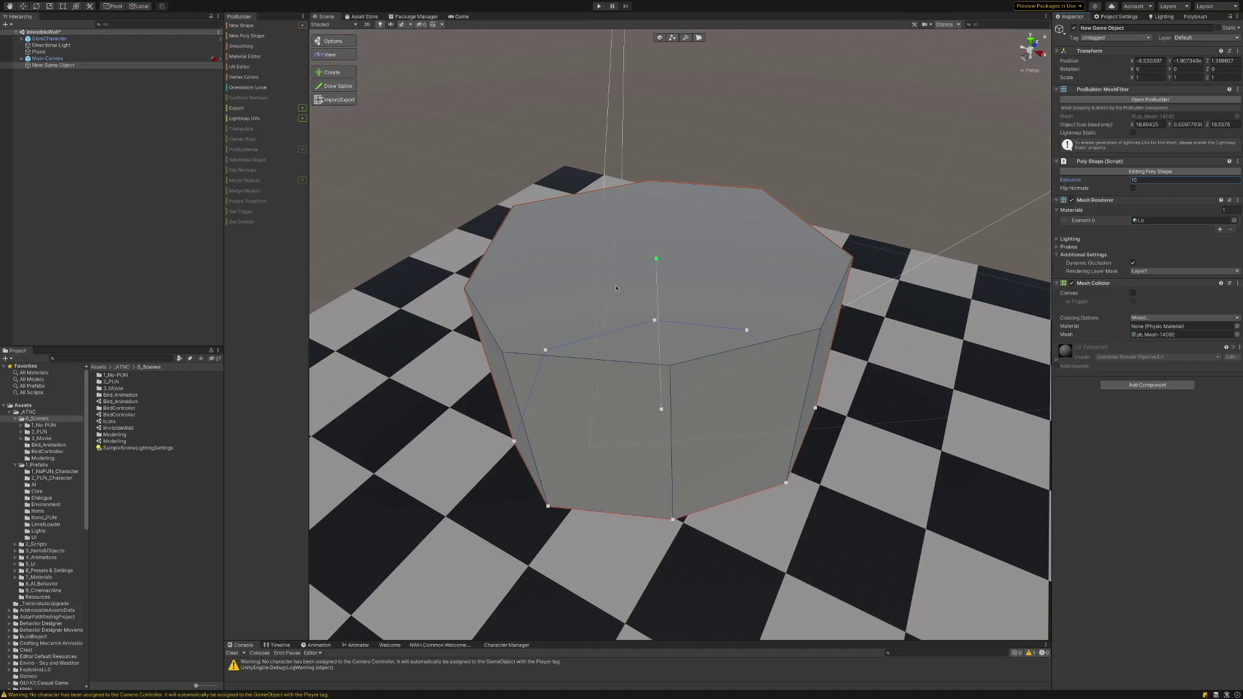
# Step: Switch to face selection and delete the top face of the poly shape
pyautogui.click(700, 38)
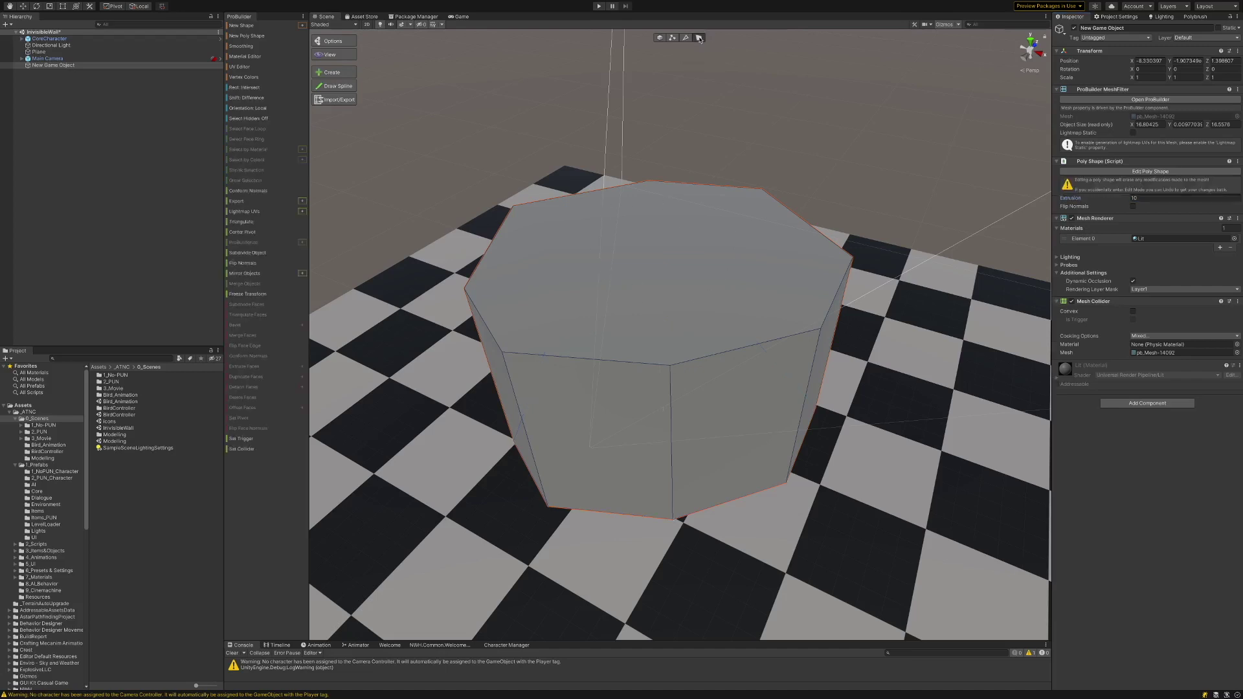
pyautogui.click(677, 253)
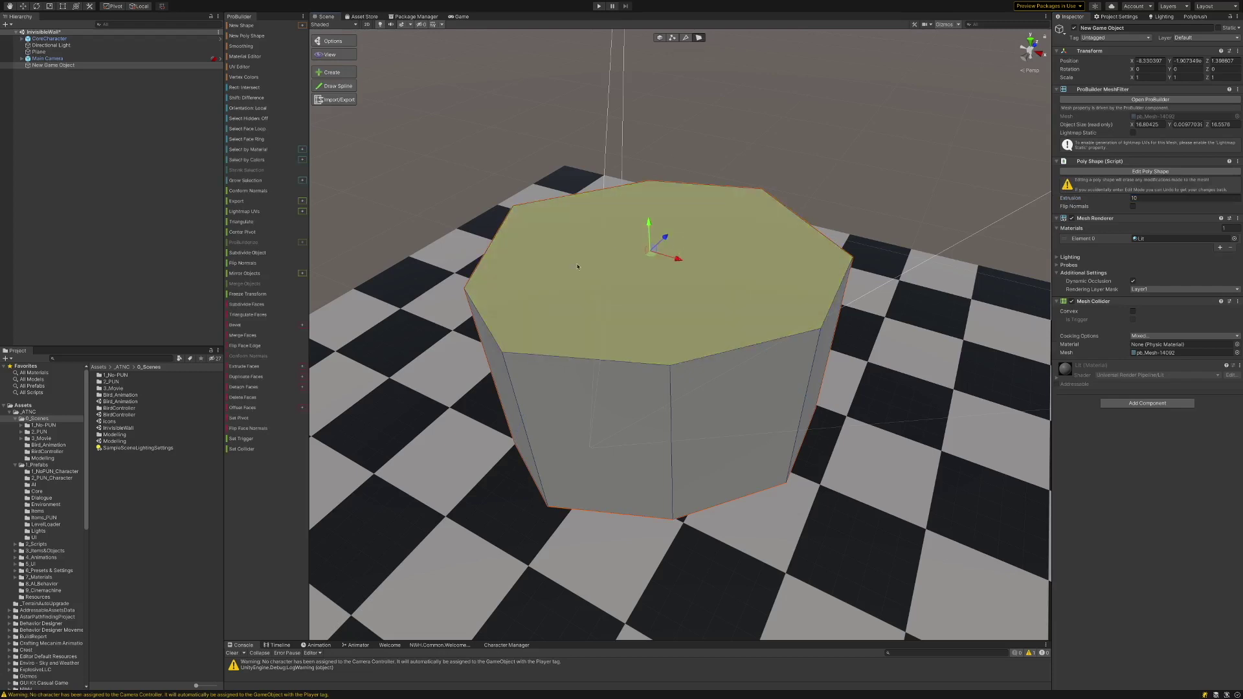
pyautogui.click(241, 397)
pyautogui.keyDown('alt'); pyautogui.moveTo(654, 324); pyautogui.dragTo(660, 380); pyautogui.keyUp('alt')
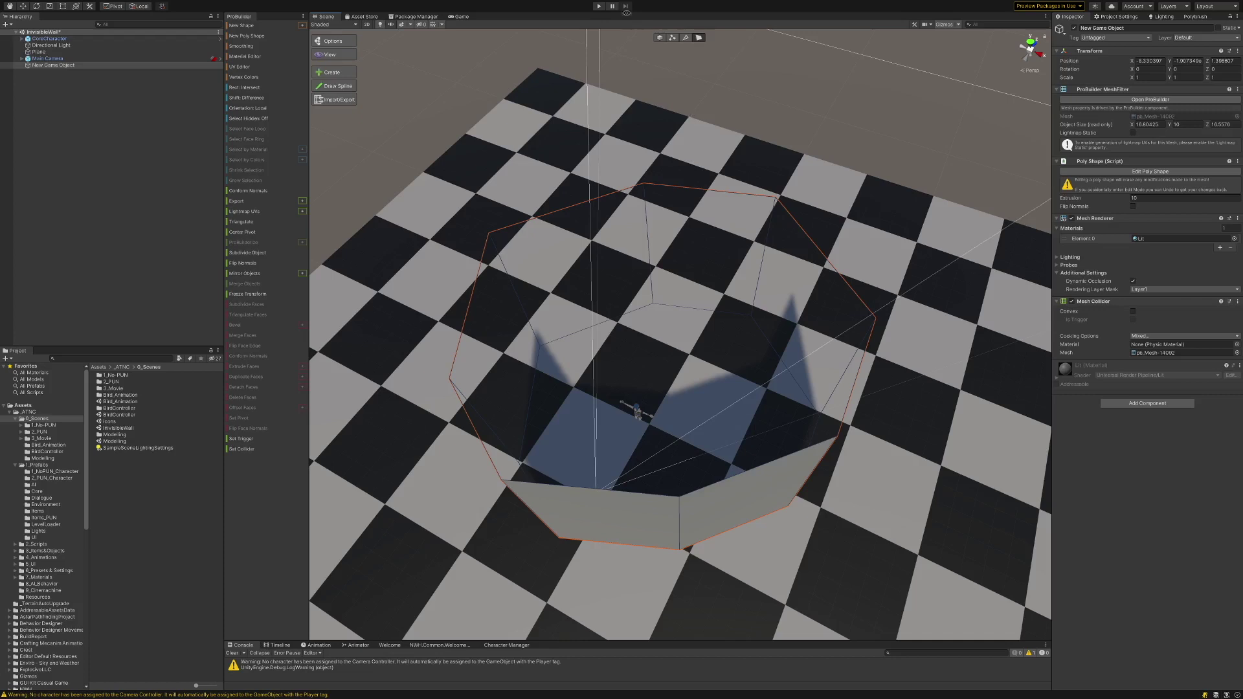
# Step: Play-test the poly shape by walking the character out through its walls and back against them from outside
pyautogui.click(601, 6)
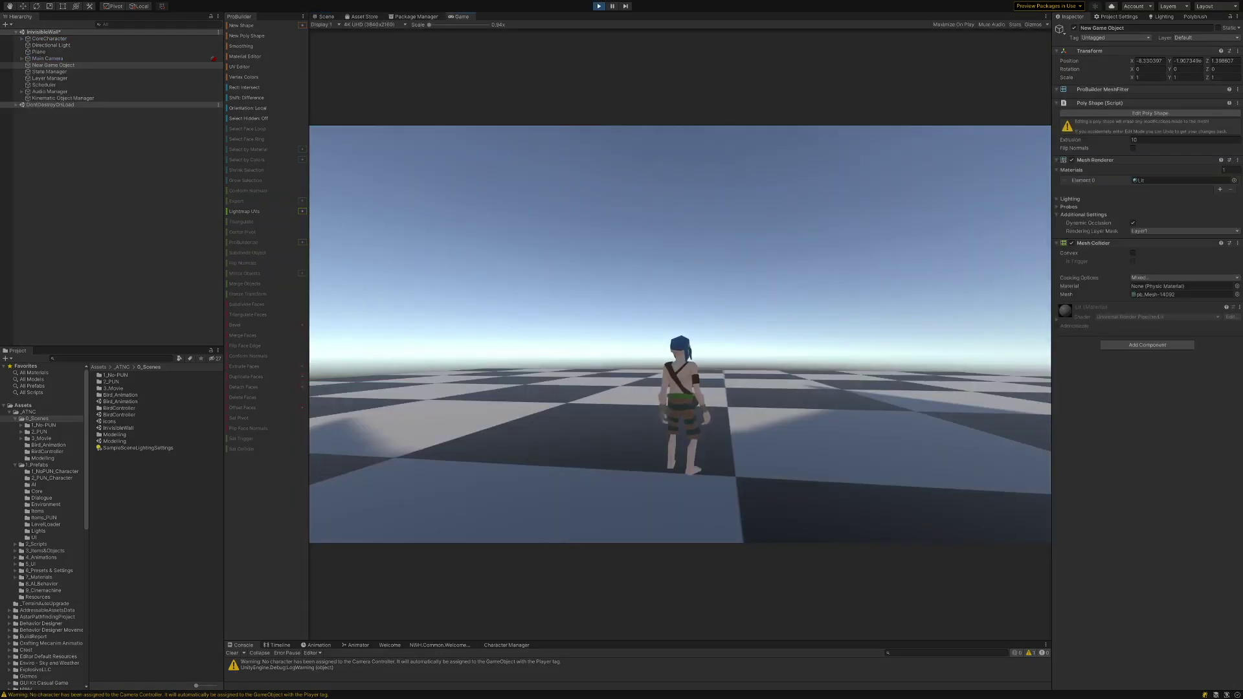
pyautogui.press('w')
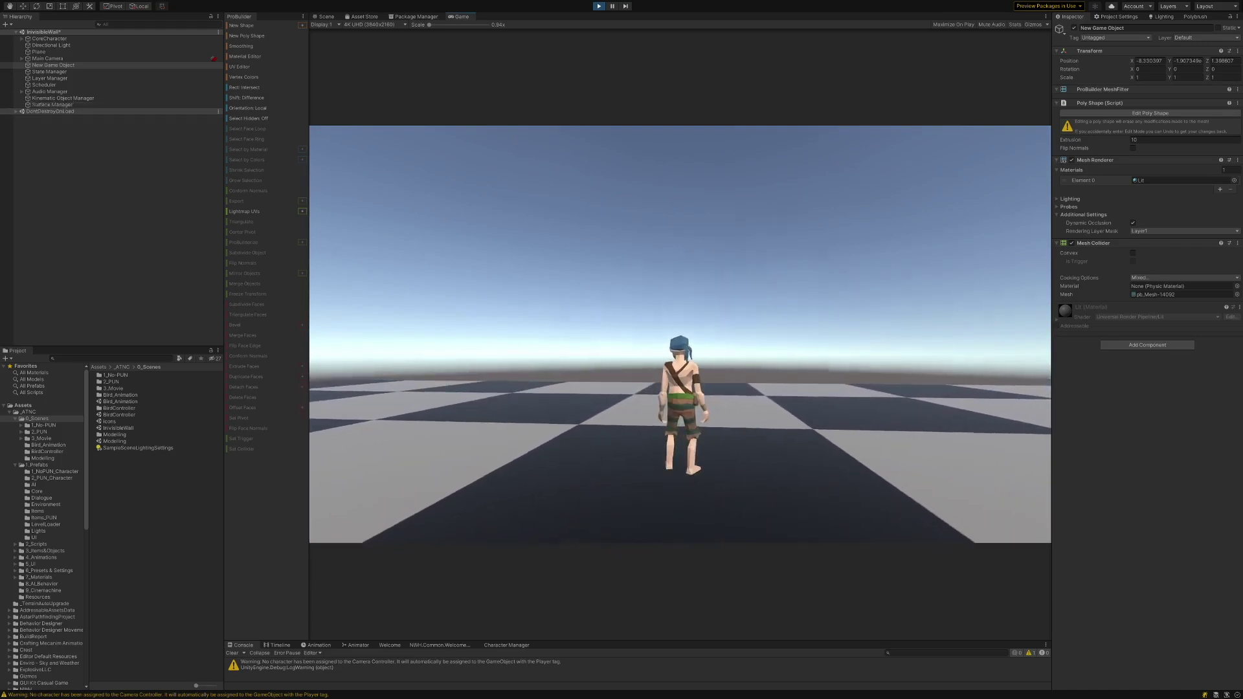
pyautogui.press('d')
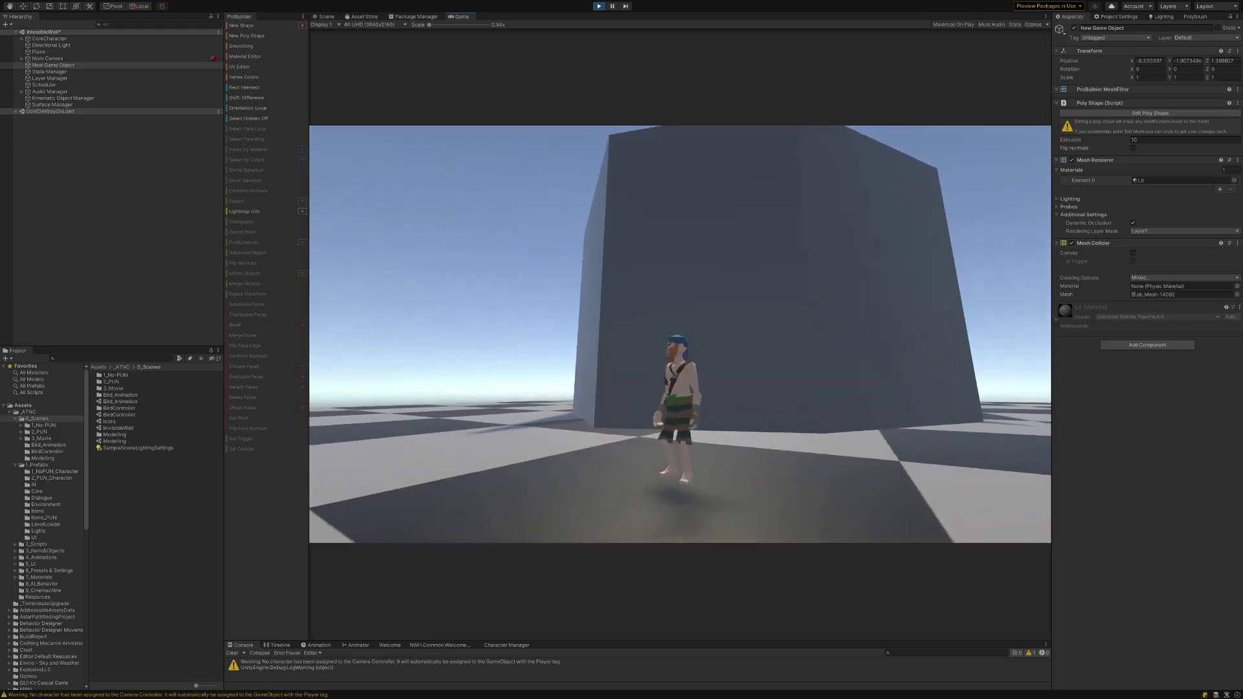
pyautogui.press('w')
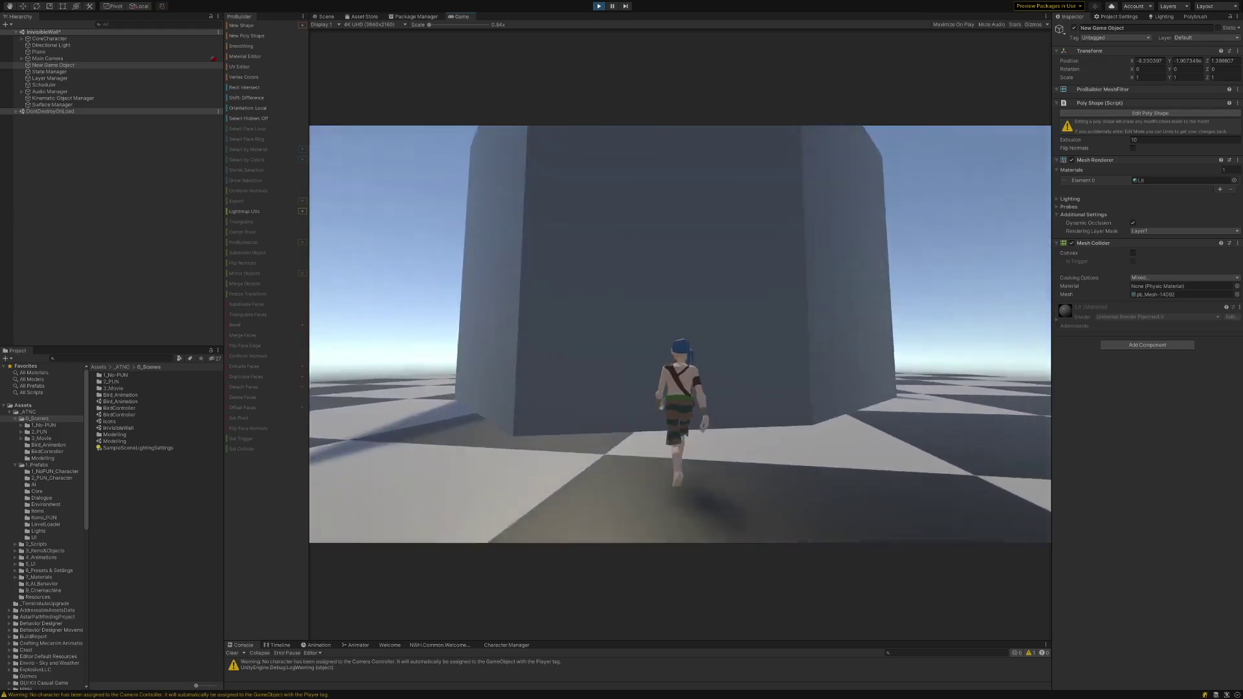
pyautogui.press('w')
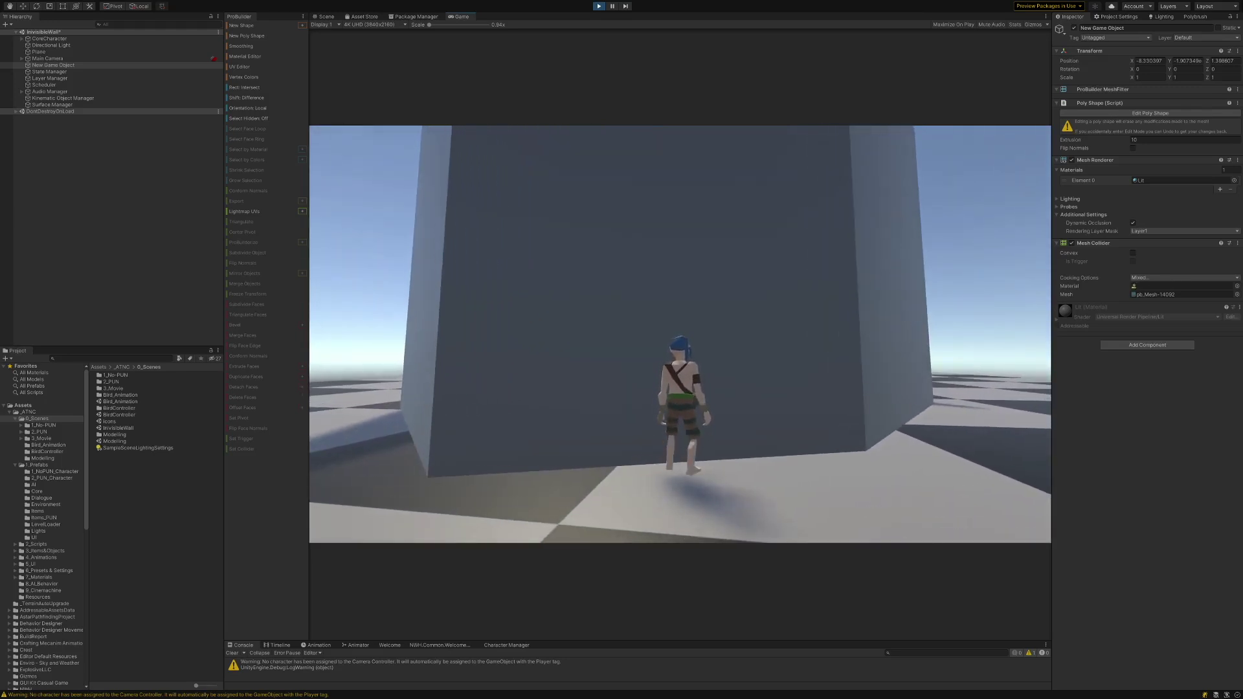
pyautogui.hotkey('ctrl', 'p')
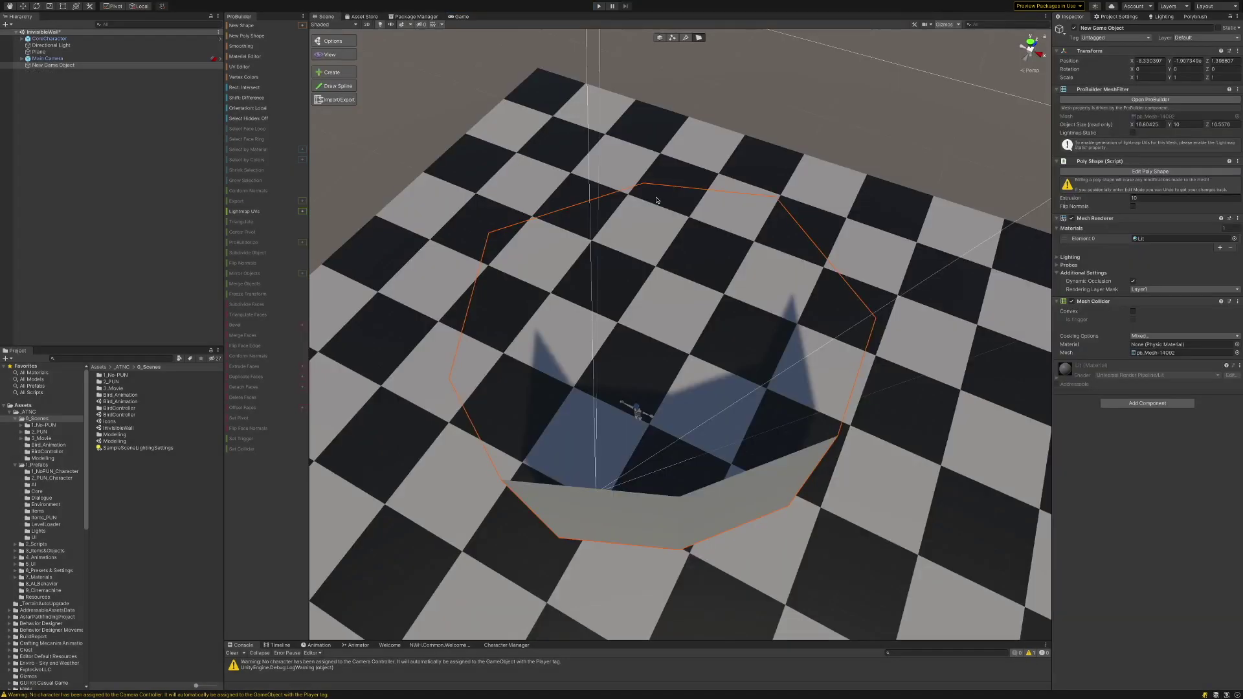
# Step: Turn on Flip Normals for the poly shape and delete its bottom face
pyautogui.click(1133, 208)
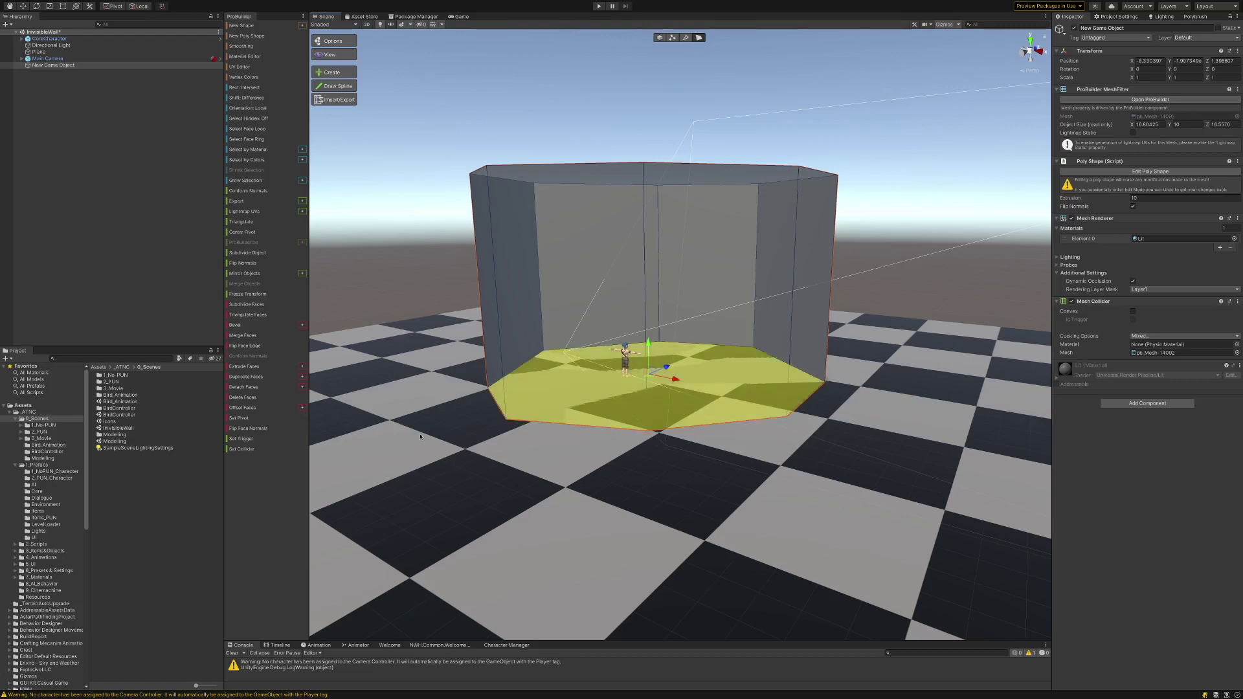
pyautogui.click(244, 397)
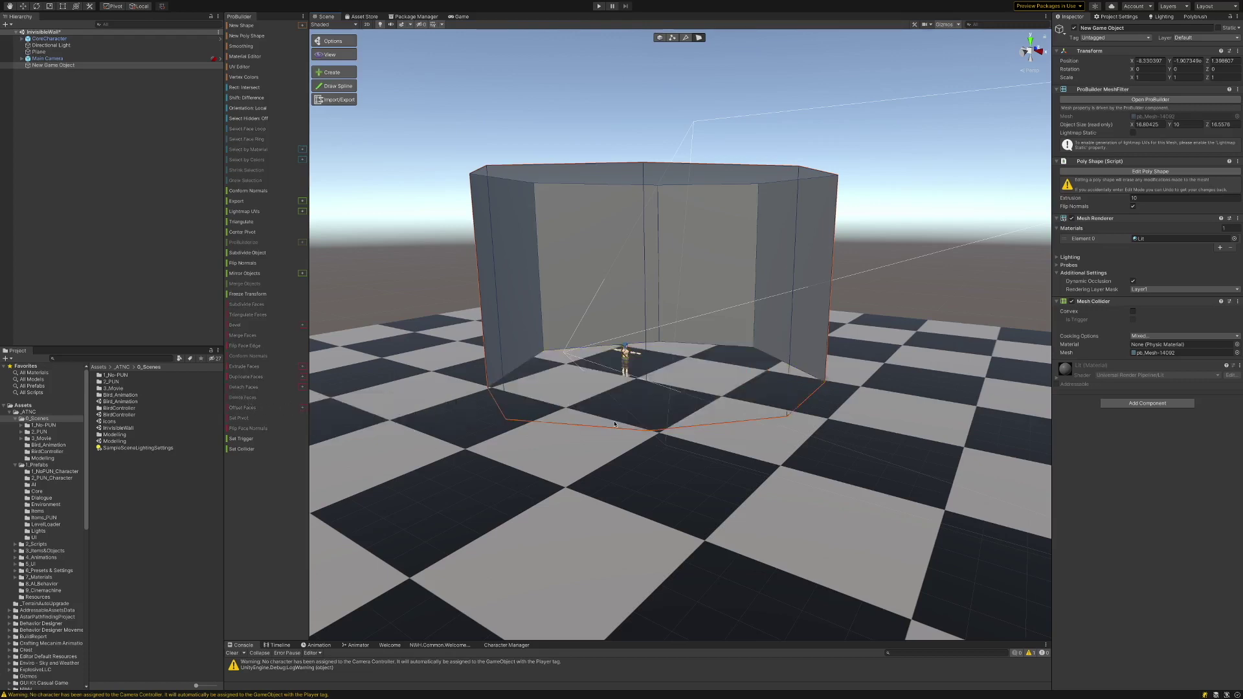
# Step: Select the top face of the poly shape and delete it so the enclosure is open above
pyautogui.keyDown('alt'); pyautogui.moveTo(614, 467); pyautogui.dragTo(605, 444); pyautogui.keyUp('alt')
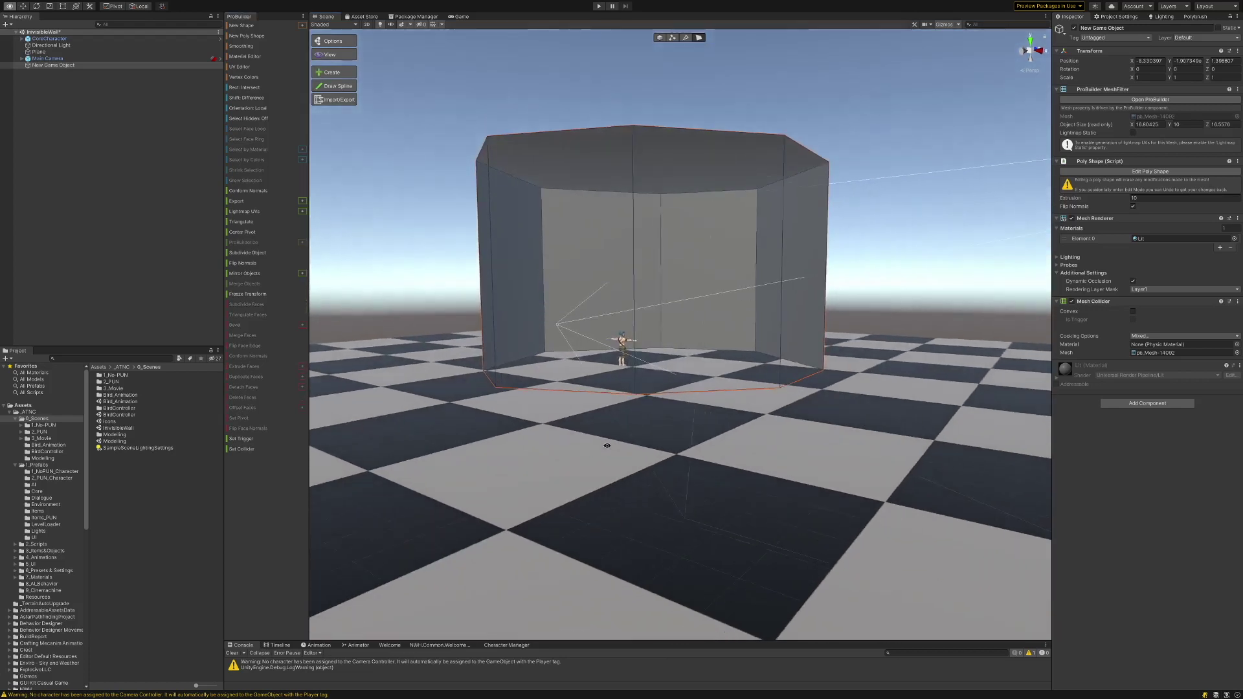
pyautogui.click(687, 172)
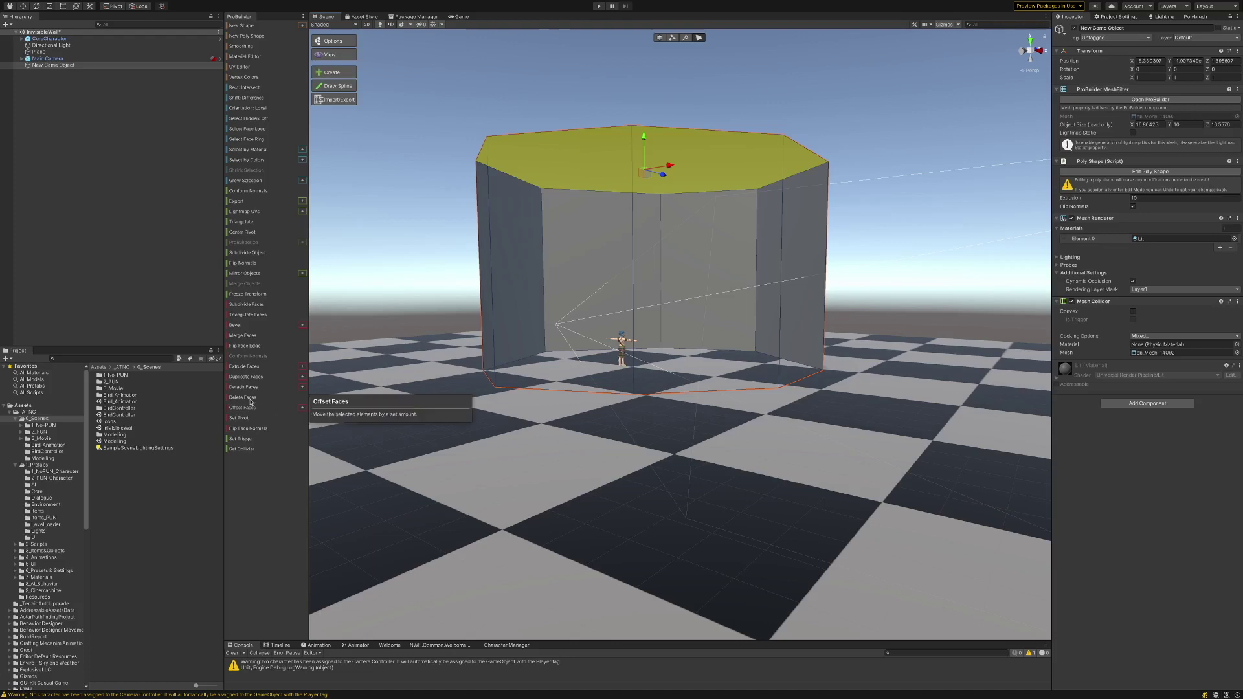
# Step: Play-test the enclosure by running the character from inside against several of its walls
pyautogui.hotkey('ctrl', 'p')
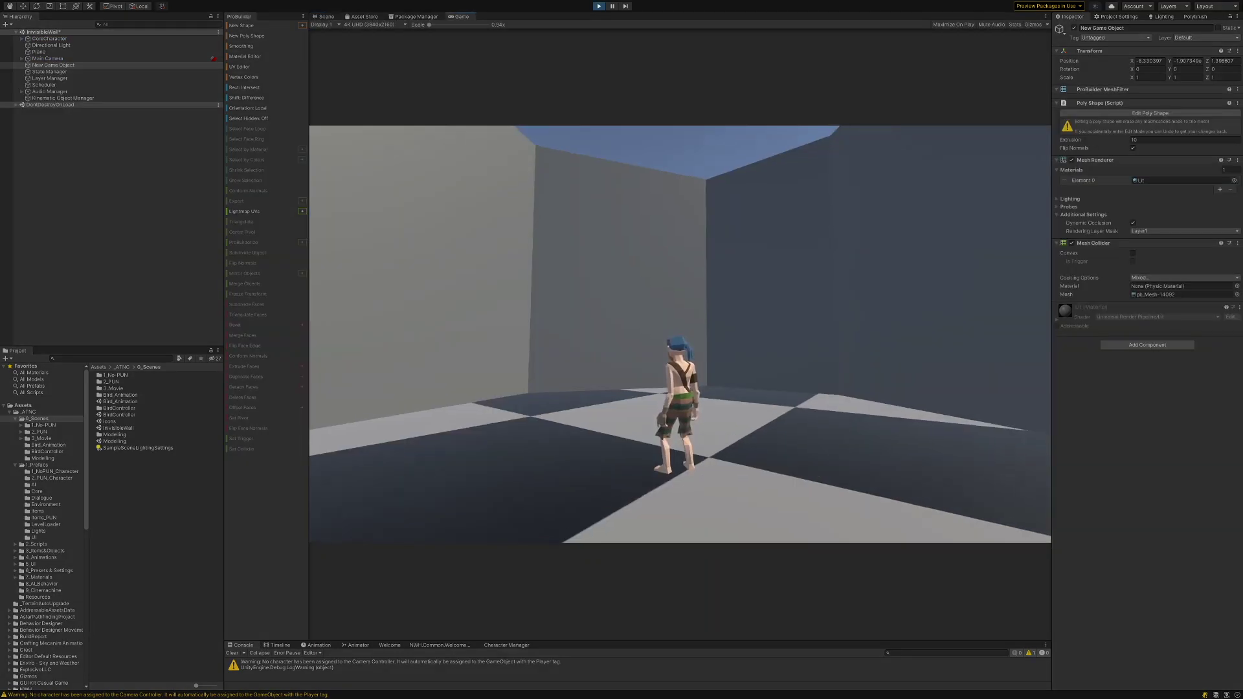
pyautogui.press('w')
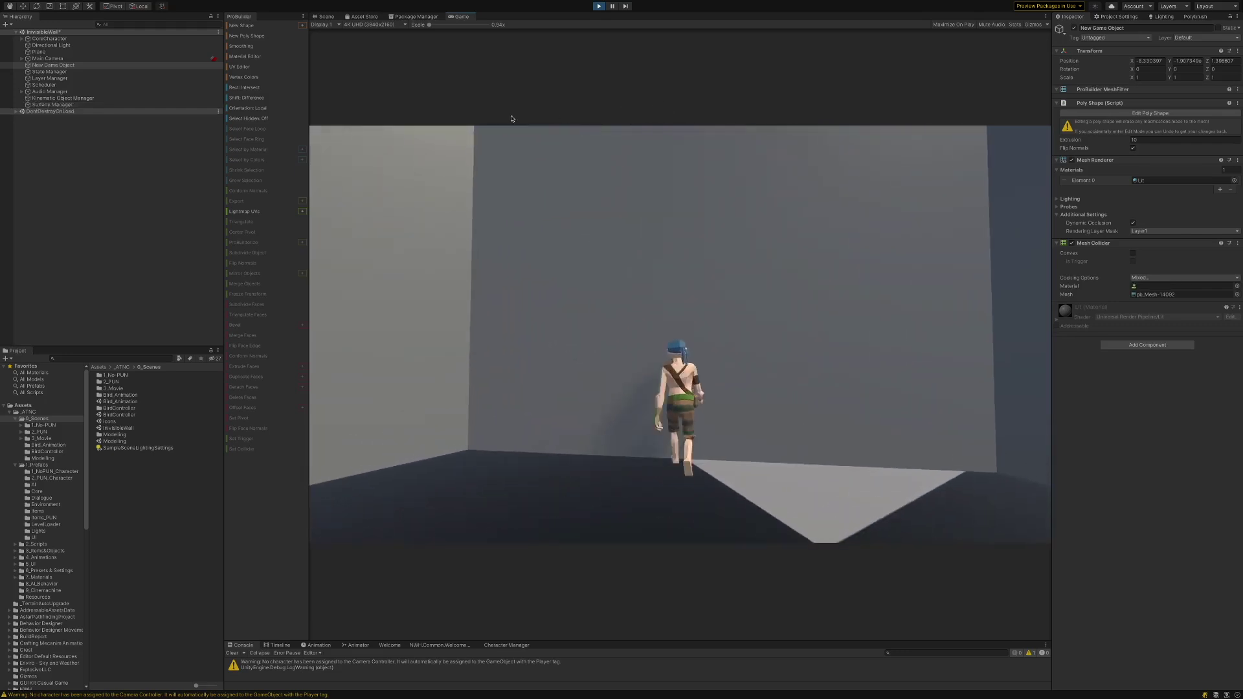
pyautogui.press('w')
pyautogui.press('w')
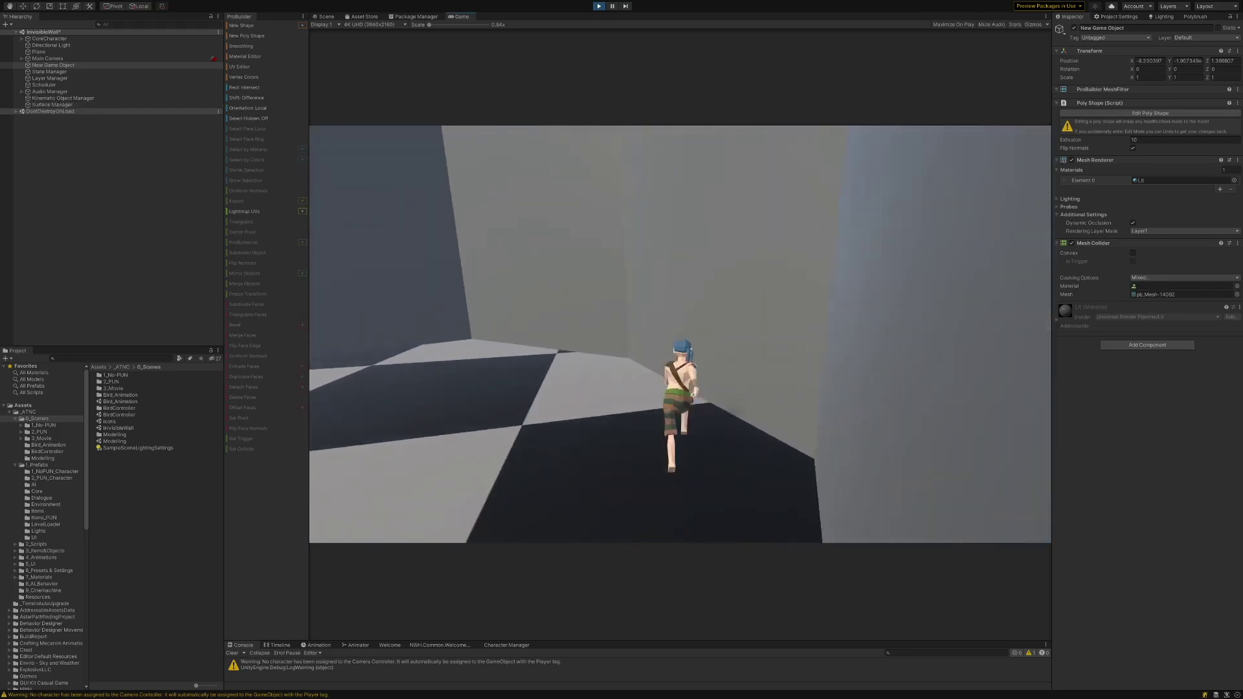
pyautogui.press('s')
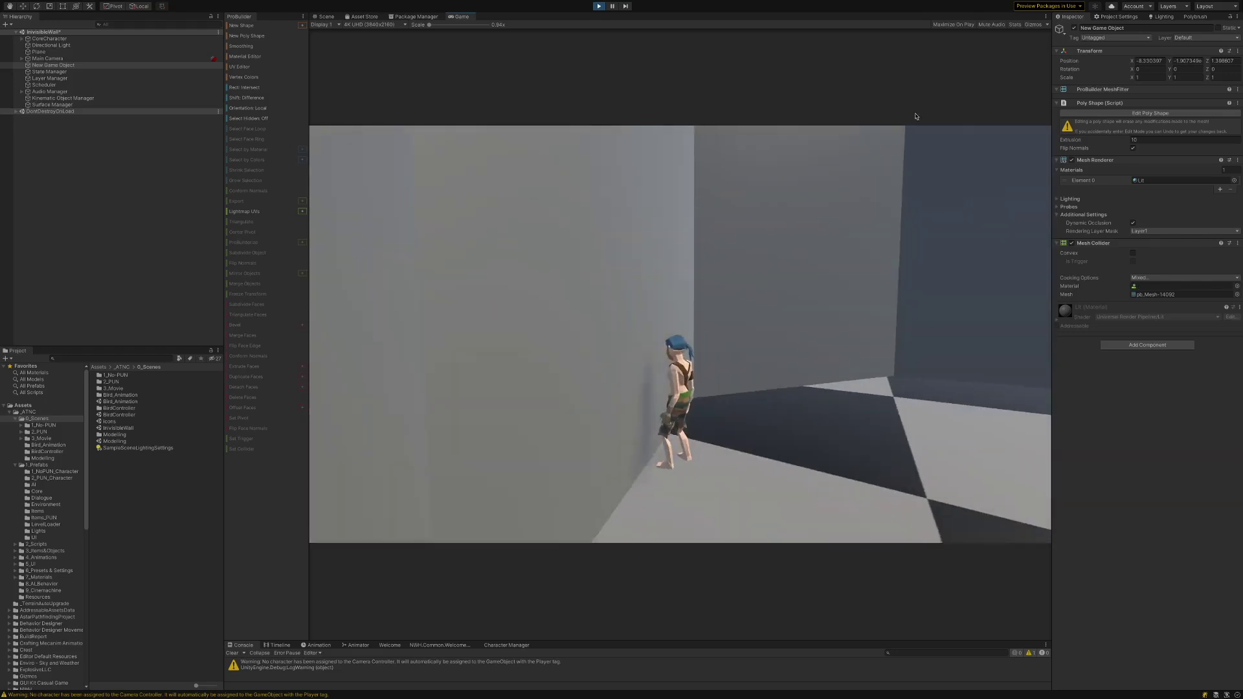
# Step: Turn off the poly shape's Mesh Renderer during play and run the character against the invisible walls
pyautogui.click(1072, 160)
pyautogui.click(756, 275)
pyautogui.press('w')
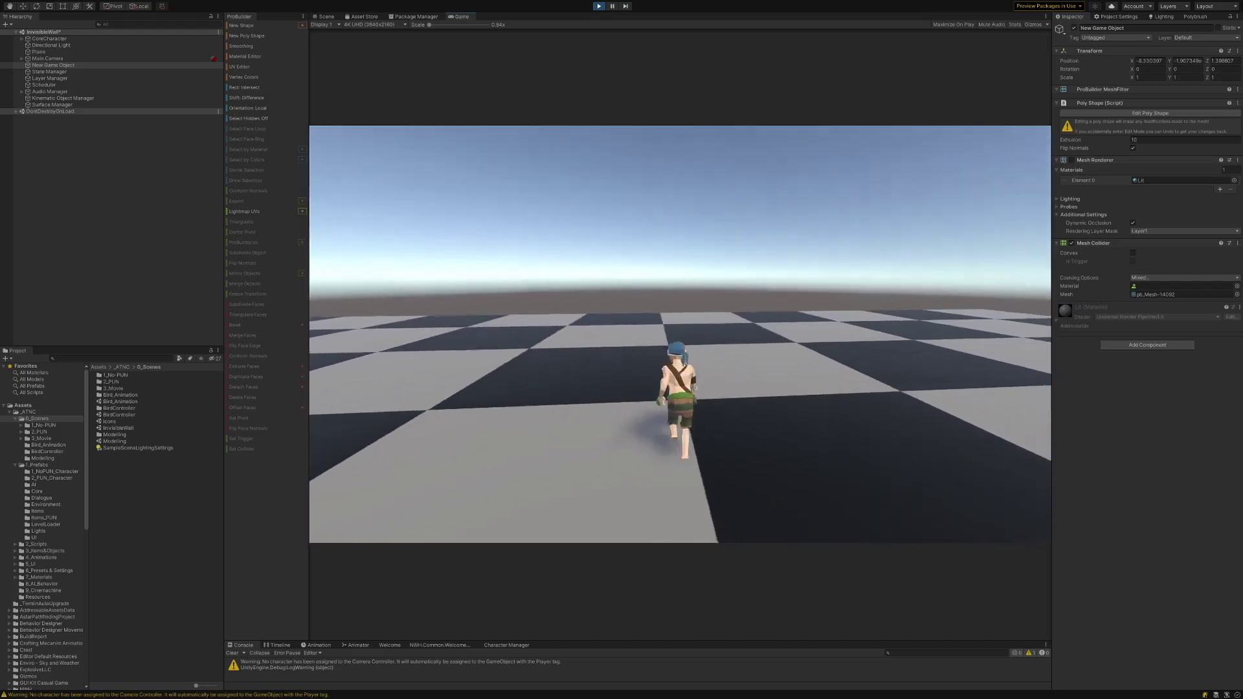
pyautogui.press('s')
pyautogui.press('w')
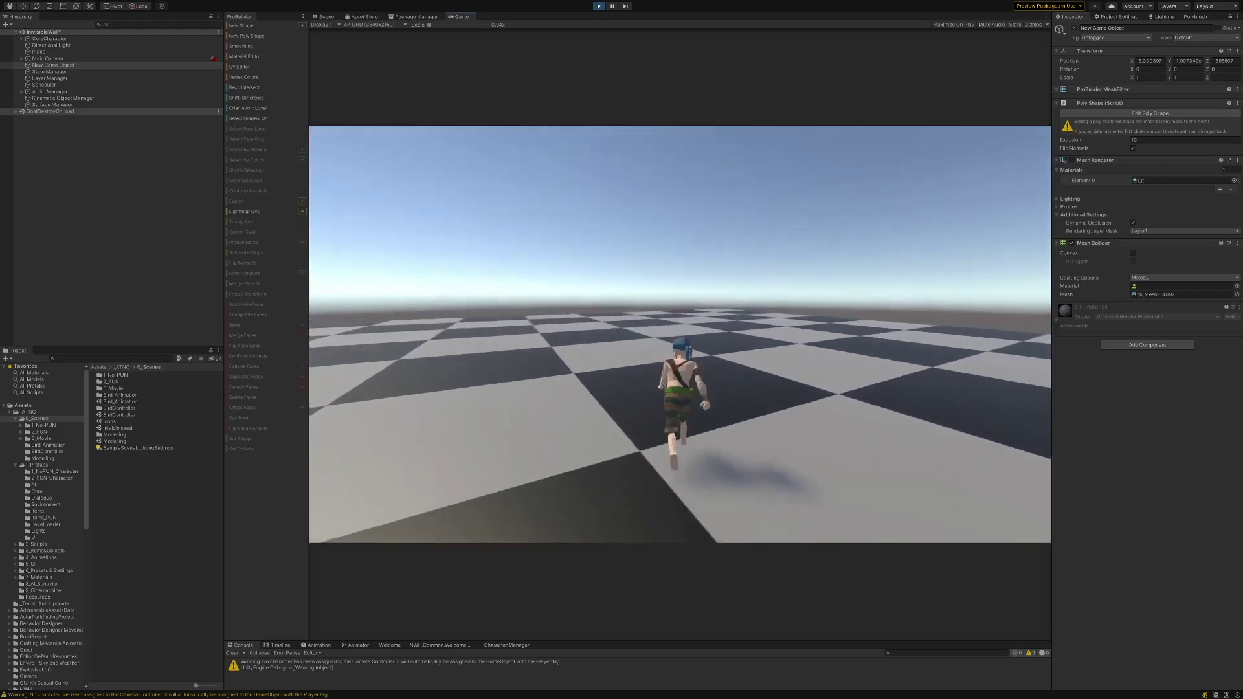
pyautogui.press('w')
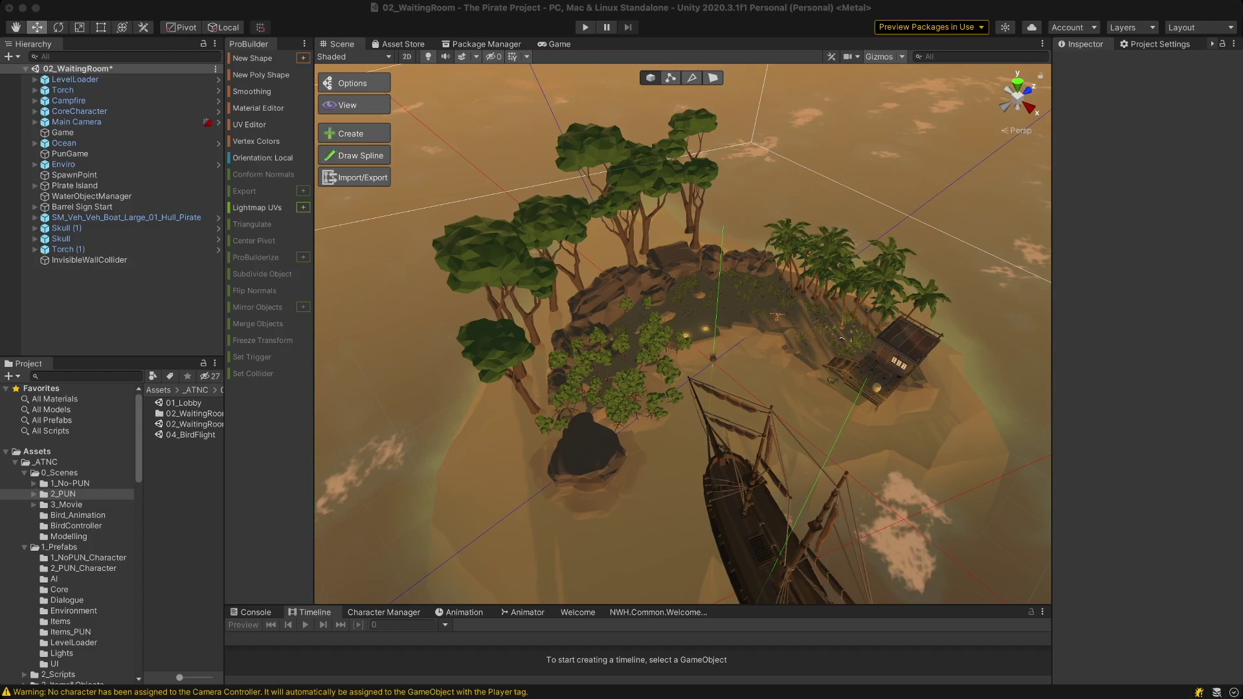
pyautogui.click(1018, 83)
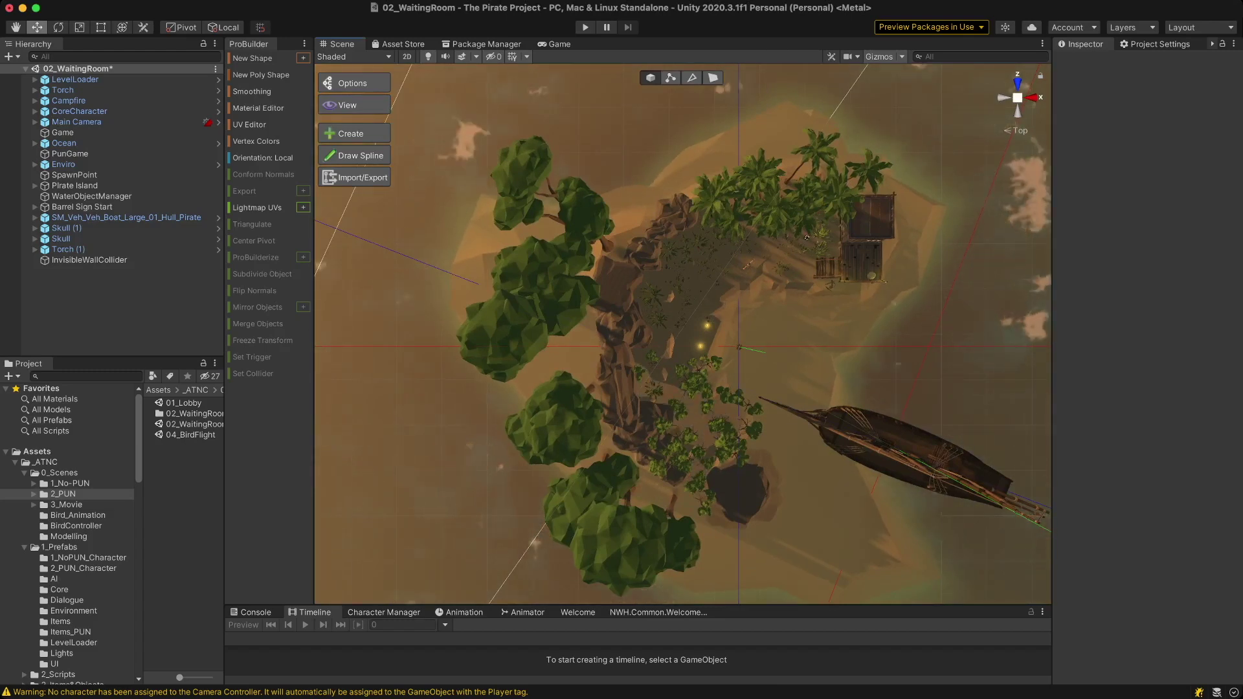
pyautogui.click(261, 74)
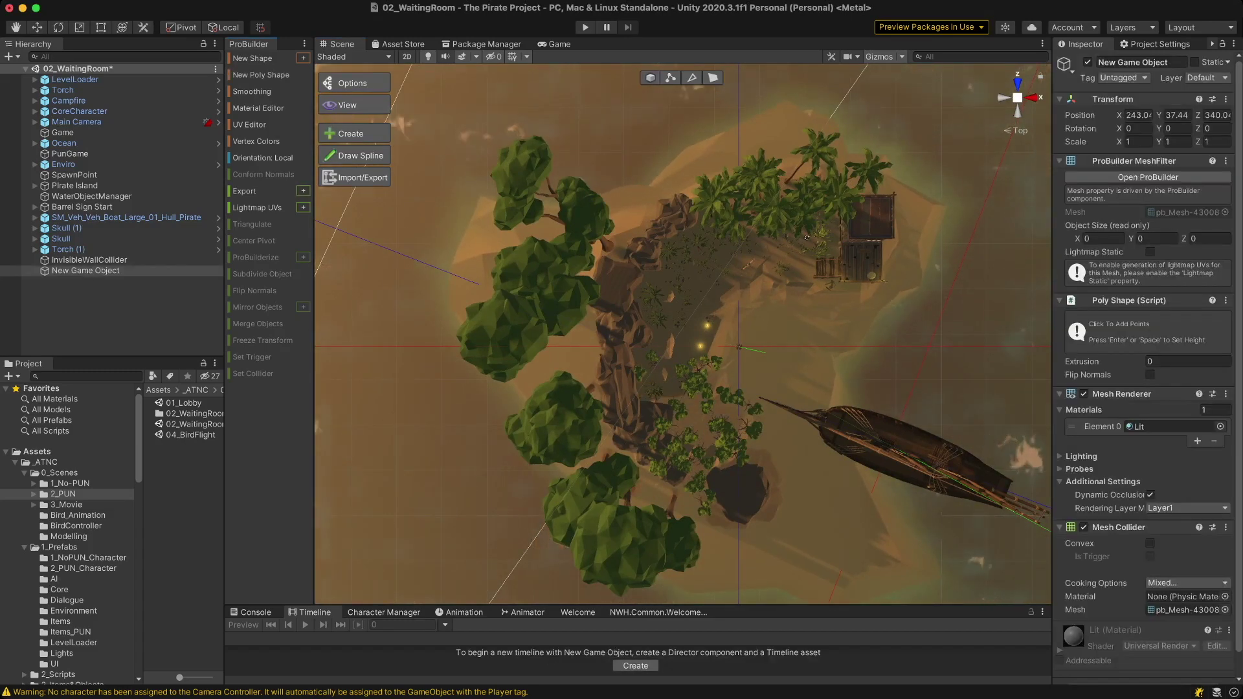
pyautogui.click(714, 326)
pyautogui.click(725, 305)
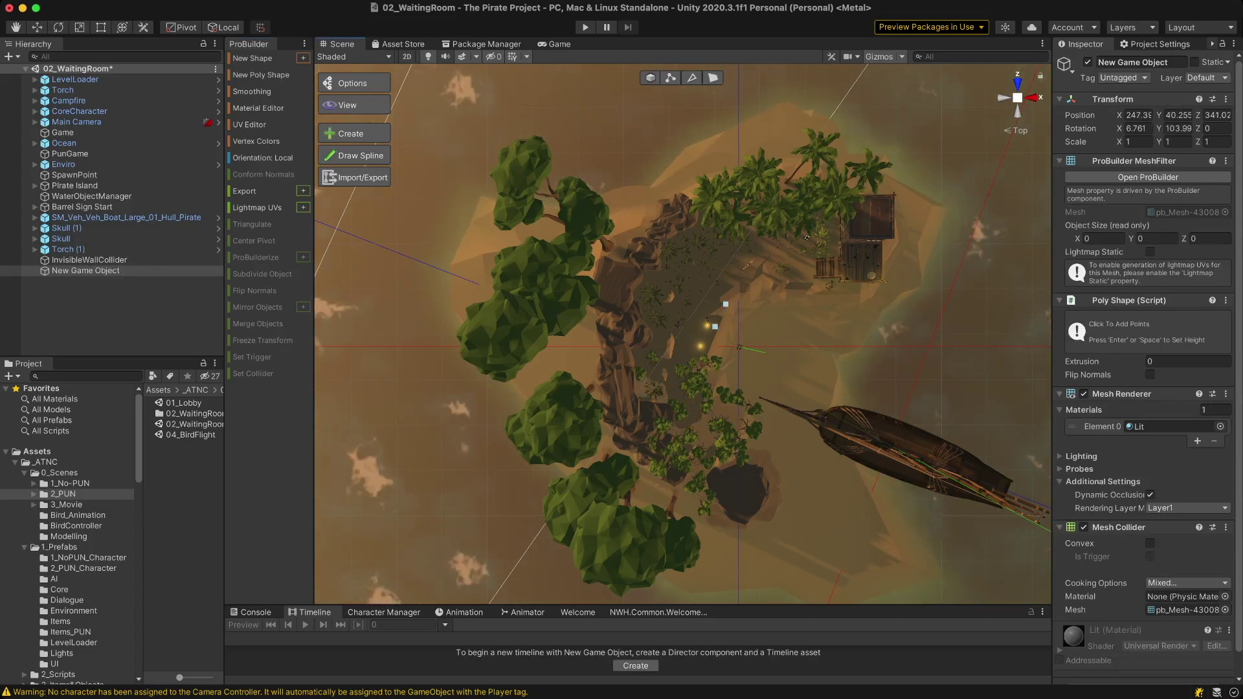
pyautogui.click(751, 285)
pyautogui.click(782, 279)
pyautogui.click(832, 281)
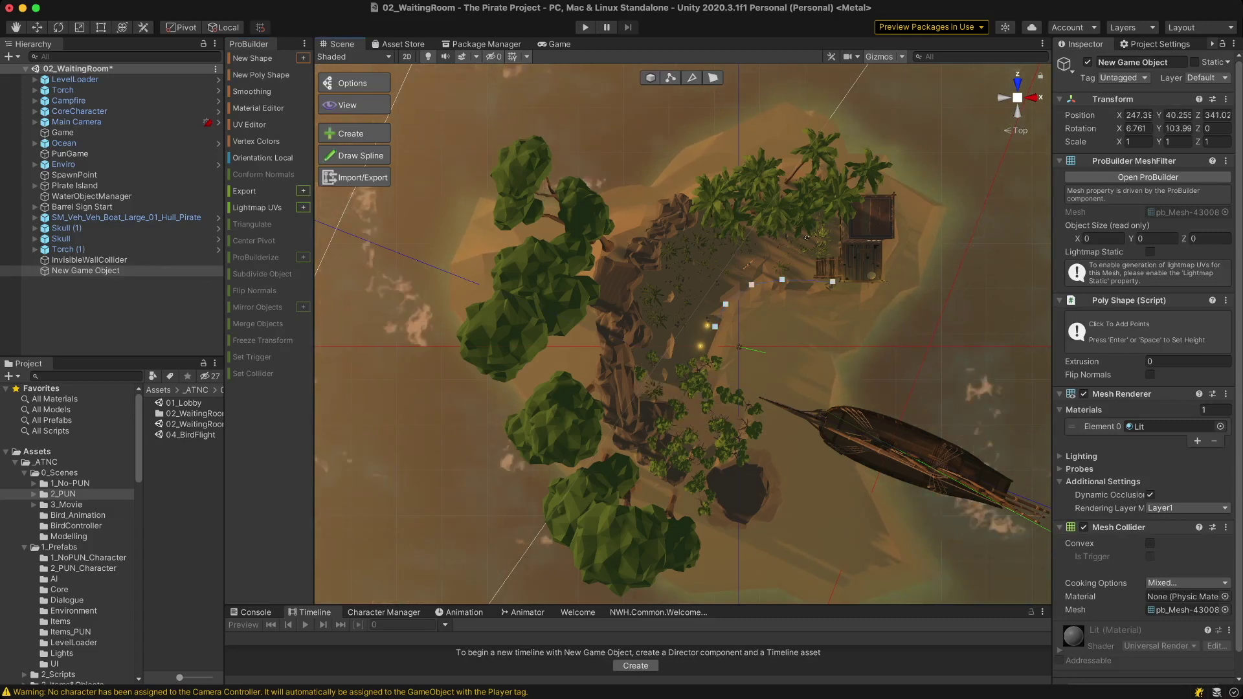
pyautogui.click(883, 285)
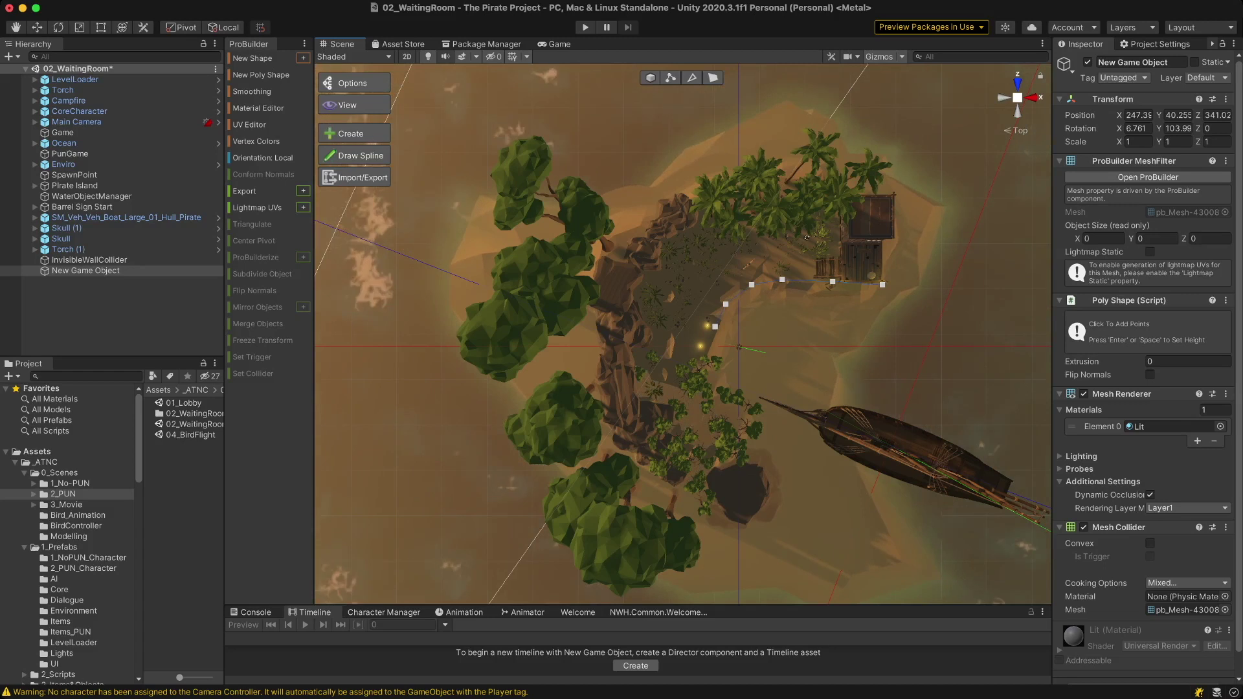
pyautogui.click(886, 244)
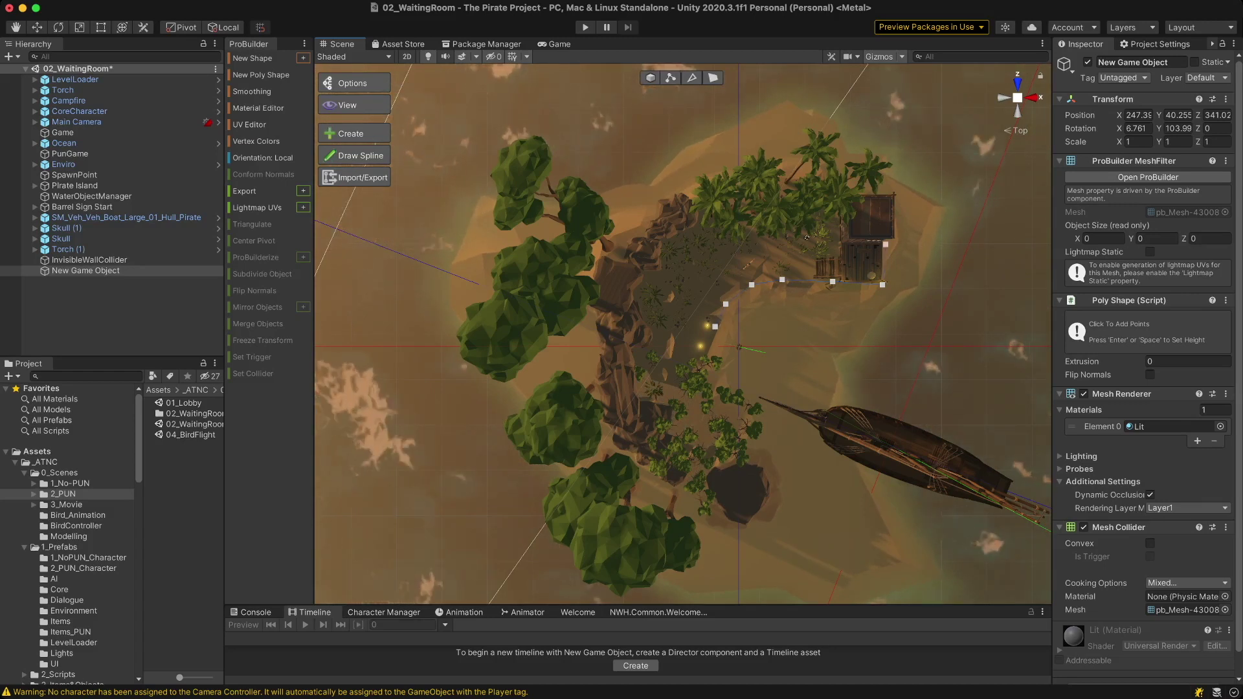
pyautogui.press('alt')
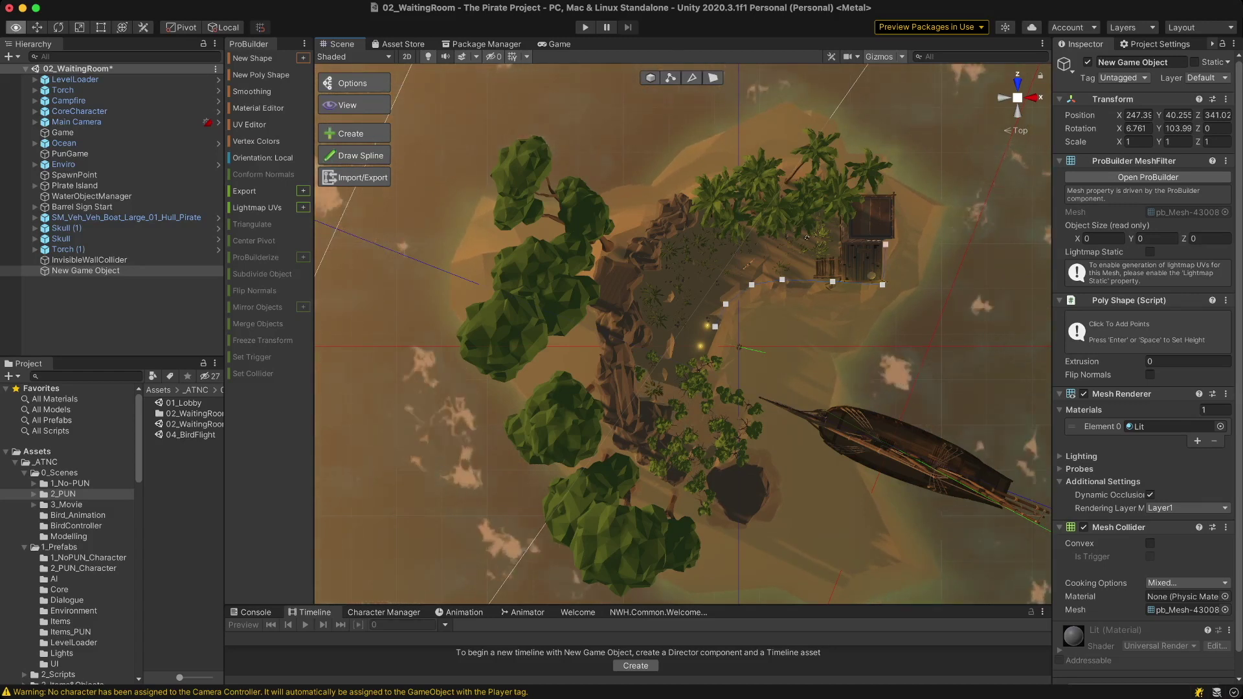
pyautogui.keyDown('alt'); pyautogui.moveTo(806, 237); pyautogui.dragTo(543, 50); pyautogui.keyUp('alt')
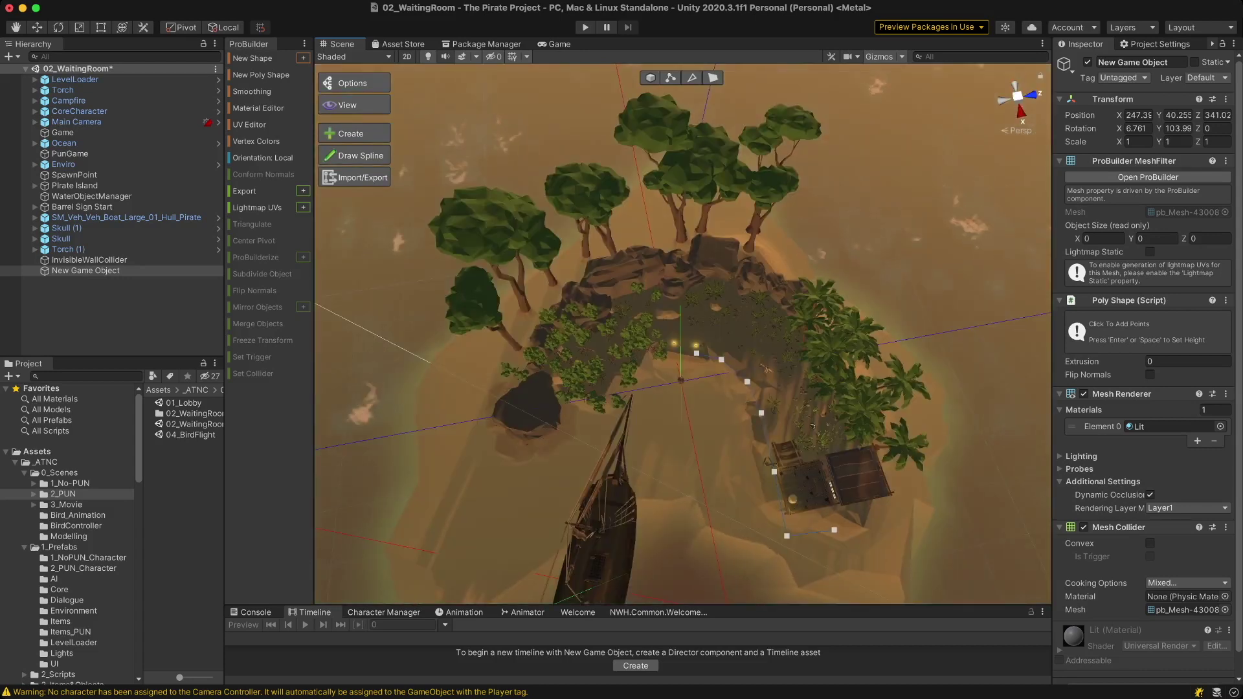
pyautogui.click(85, 271)
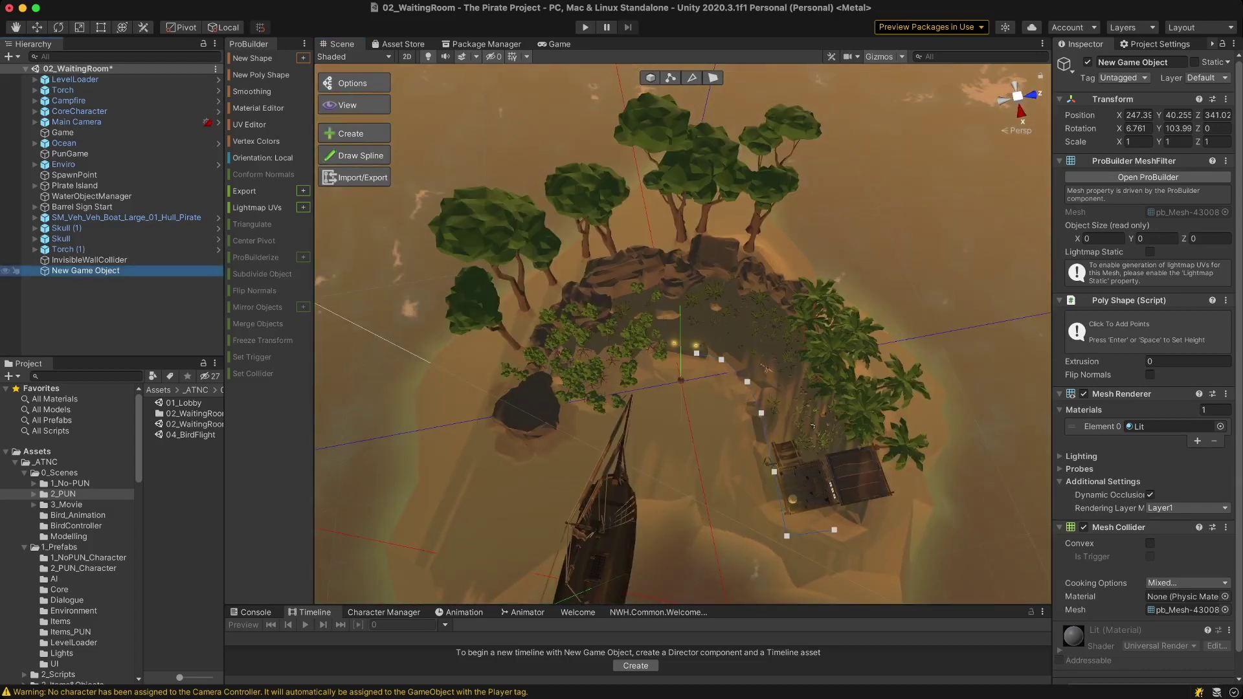
pyautogui.press('Delete')
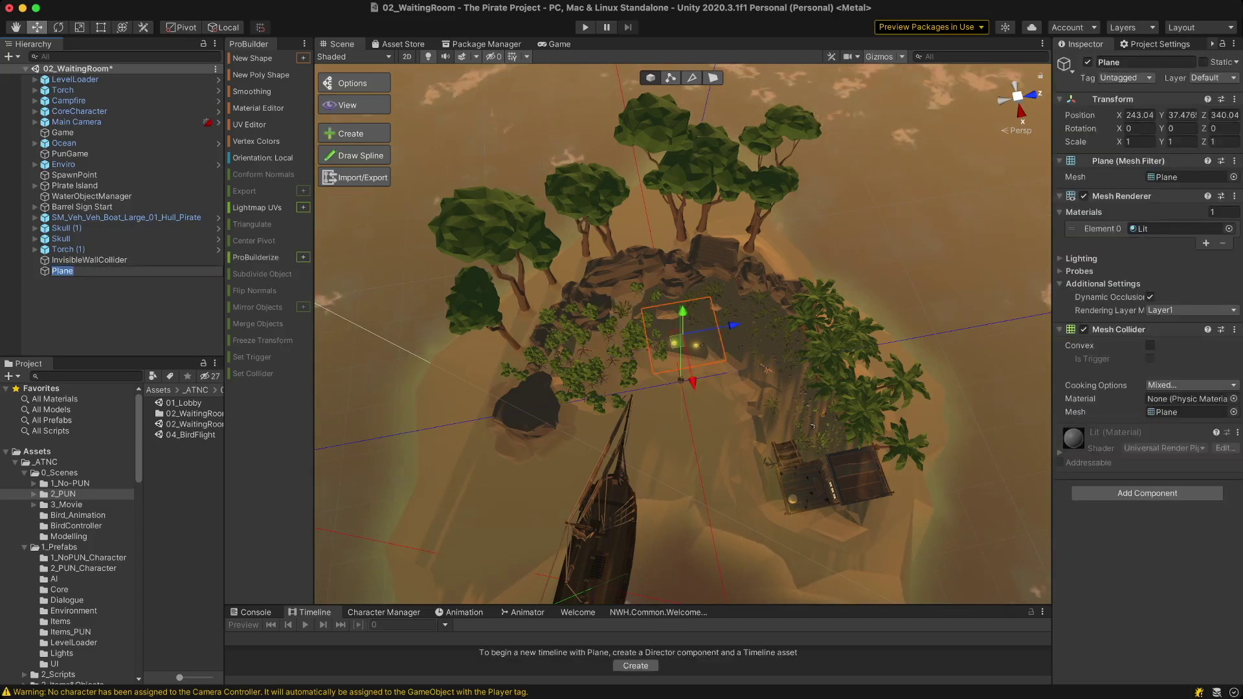
# Step: Add a plane to the island scene and position it beside the campfire at about X 250.03, Y 40.73, Z 340.24
pyautogui.moveTo(677, 342)
pyautogui.mouseDown()
pyautogui.moveTo(689, 388)
pyautogui.moveTo(696, 354)
pyautogui.mouseUp()
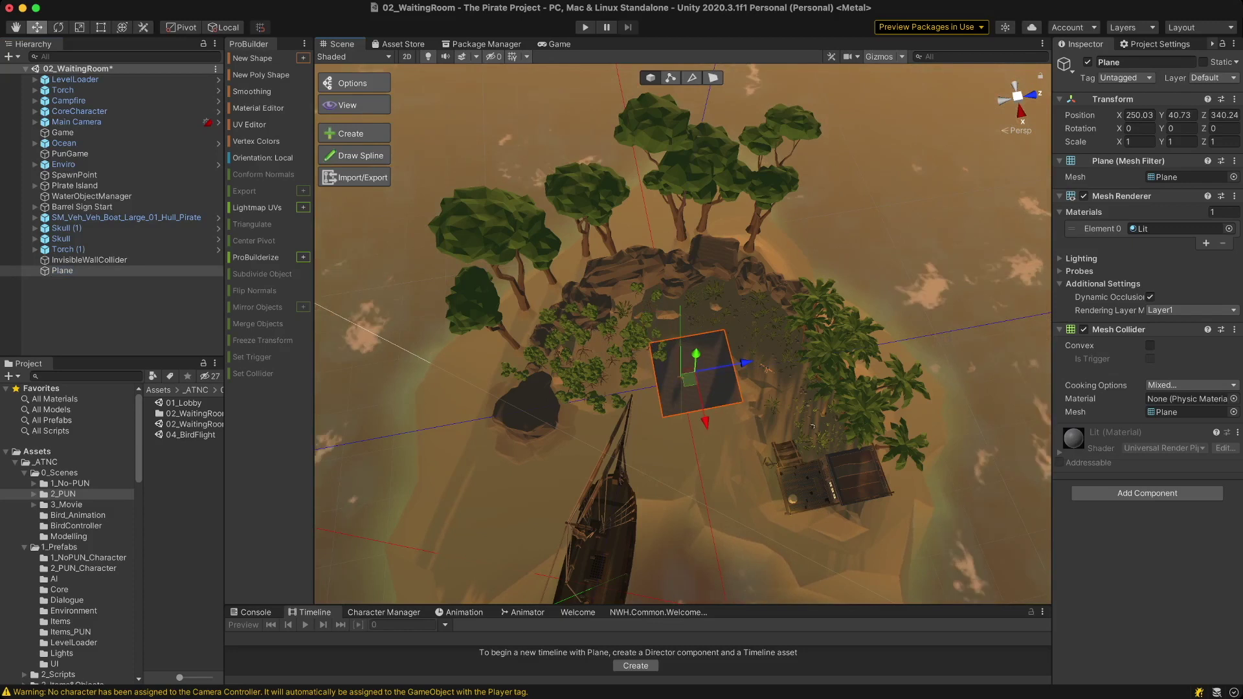
# Step: Start a new ProBuilder poly shape on the plane and place eight points along the beach and around the outer side of the hut
pyautogui.hotkey('shift', 'd')
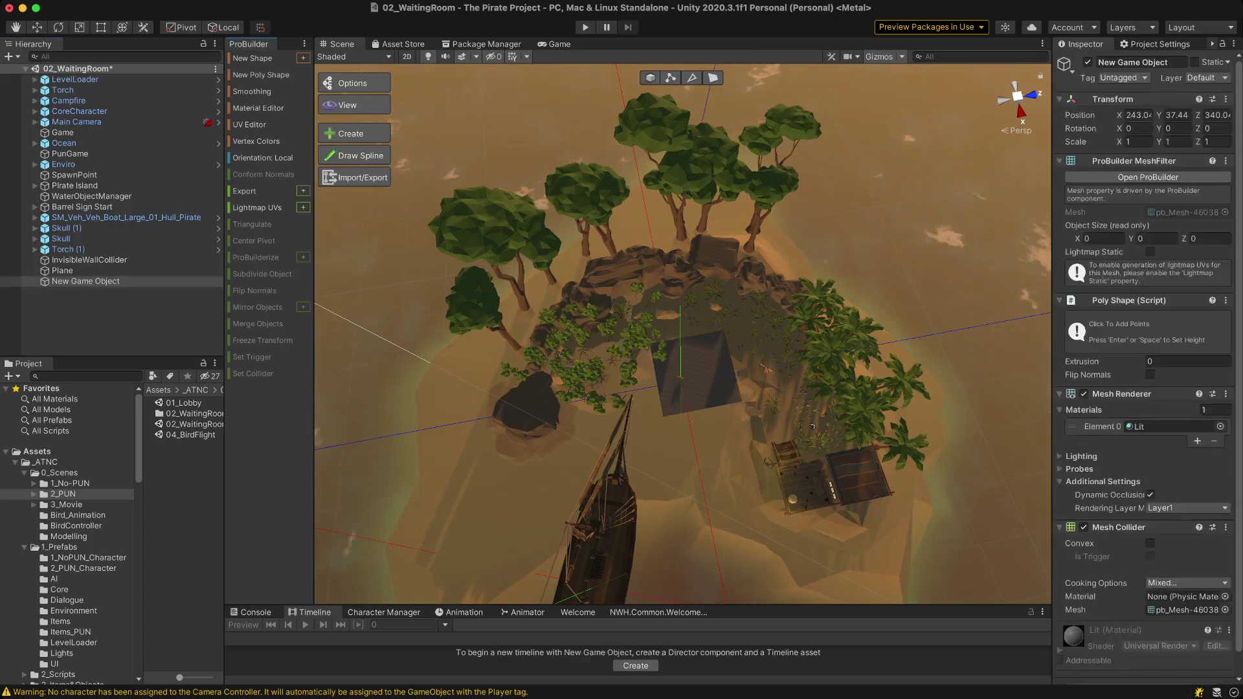
pyautogui.click(668, 364)
pyautogui.click(702, 367)
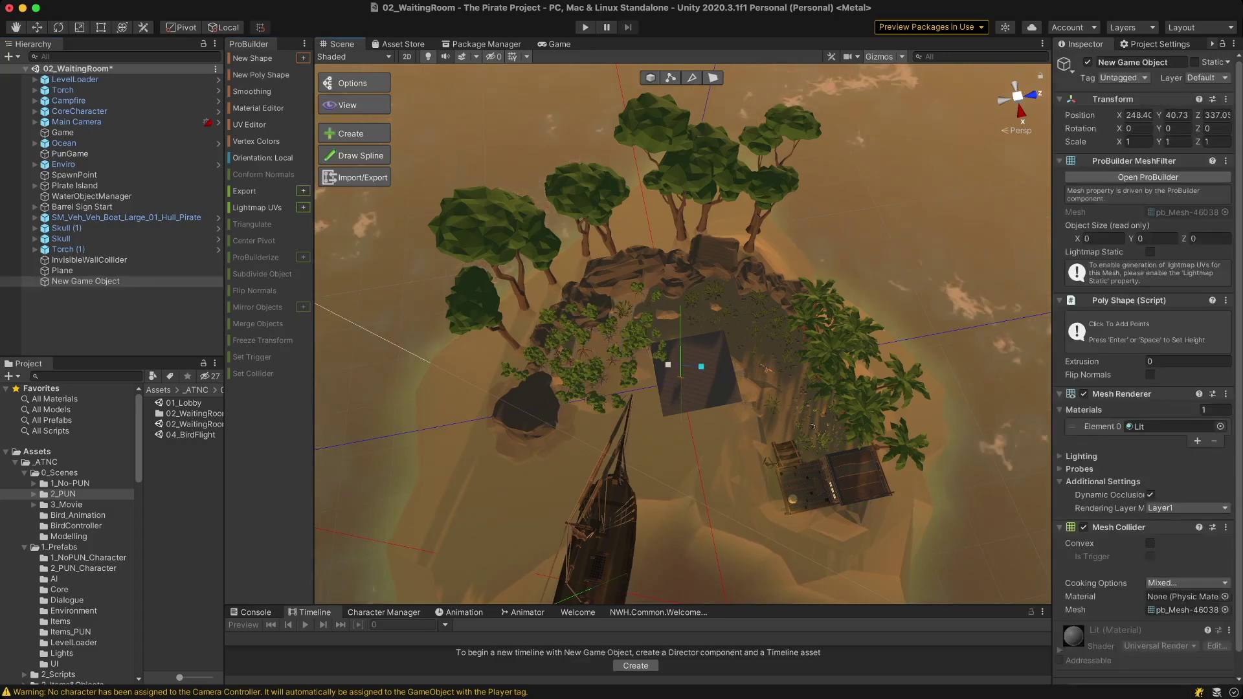
pyautogui.click(728, 369)
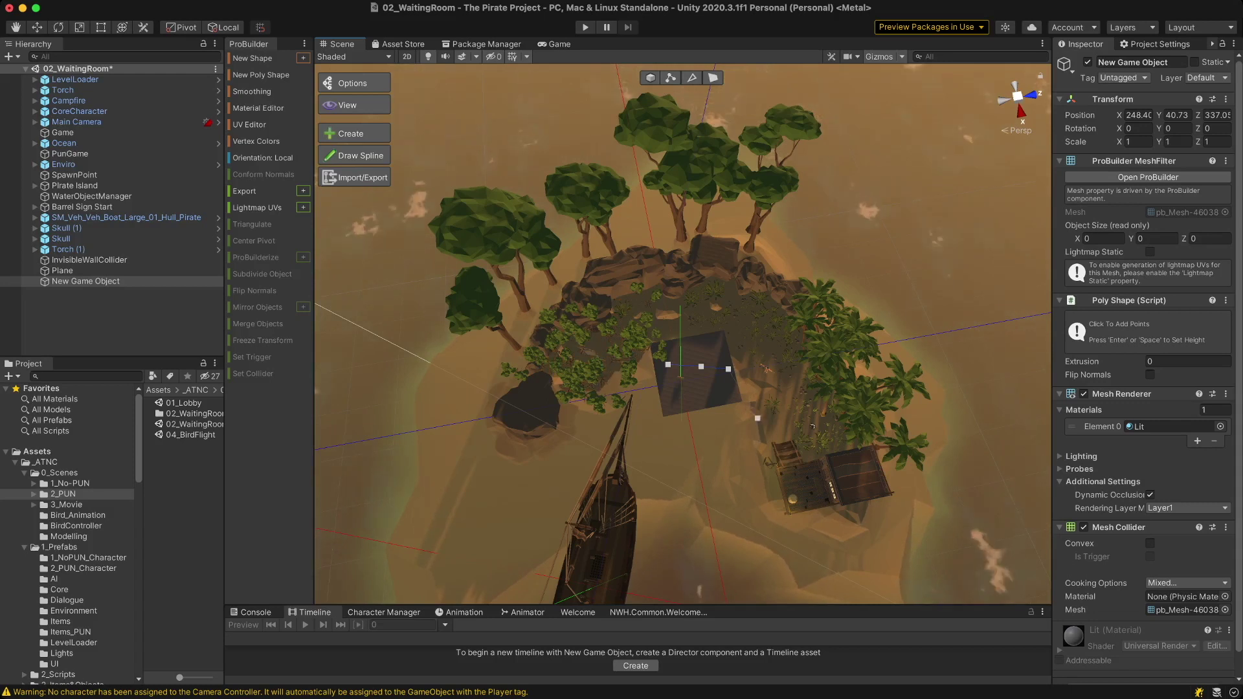
pyautogui.click(768, 472)
pyautogui.click(777, 510)
pyautogui.click(830, 523)
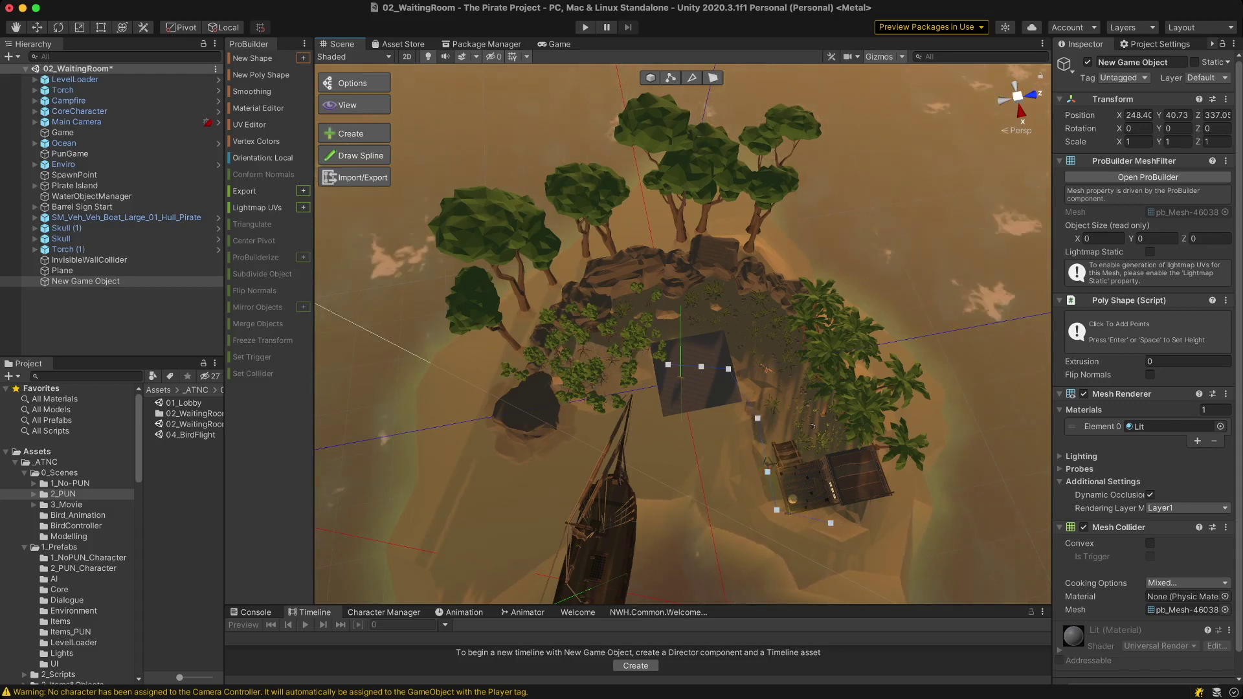
pyautogui.click(884, 522)
pyautogui.keyDown('alt'); pyautogui.moveTo(884, 522); pyautogui.dragTo(898, 322); pyautogui.keyUp('alt')
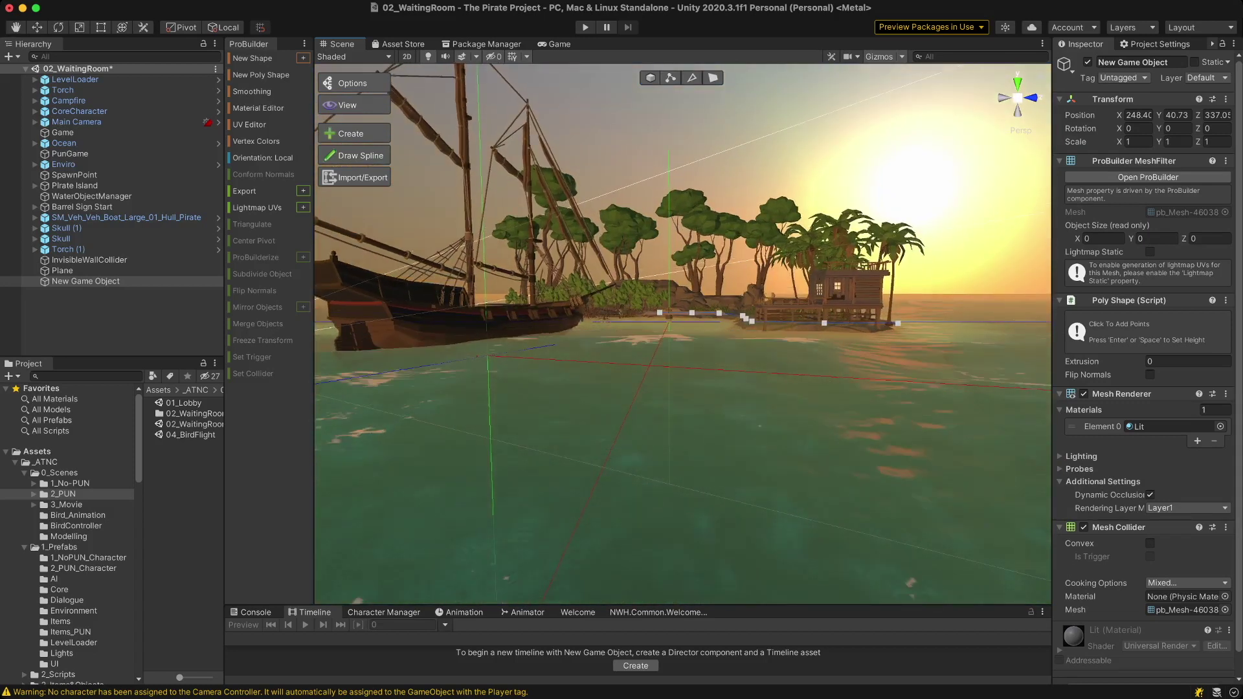
pyautogui.keyDown('alt'); pyautogui.moveTo(782, 241); pyautogui.dragTo(780, 451); pyautogui.keyUp('alt')
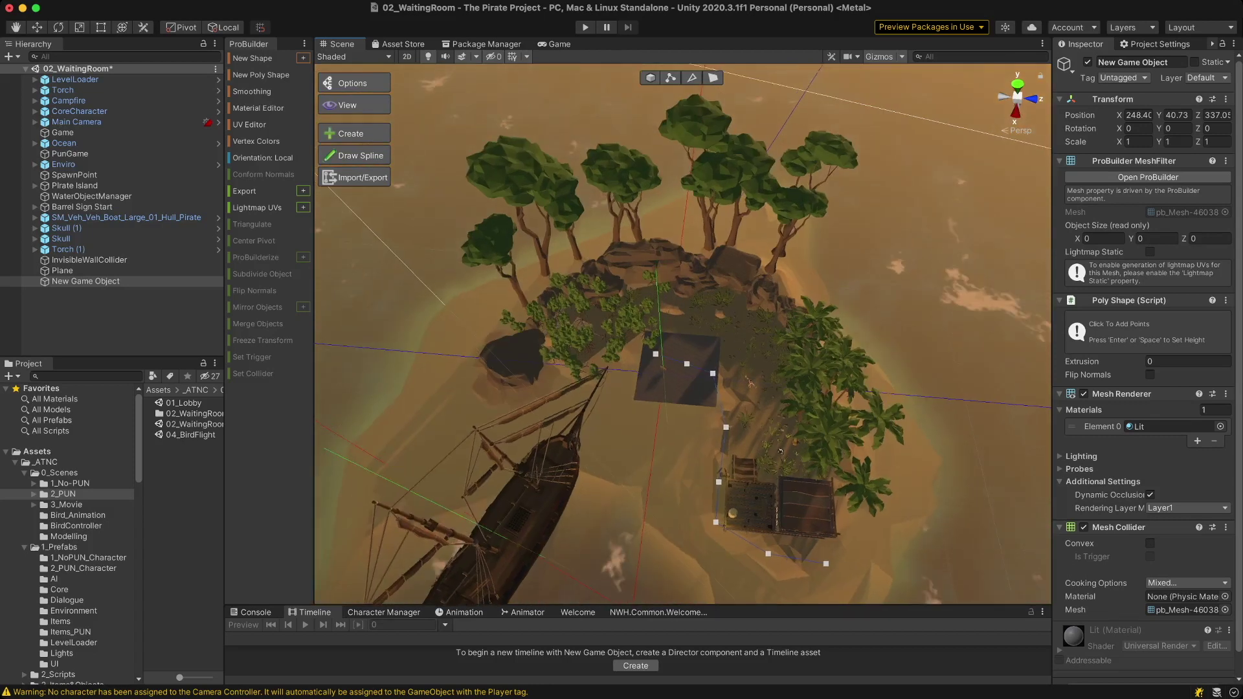
# Step: Delete the helper plane and reselect the unfinished poly shape to resume its outline
pyautogui.click(62, 271)
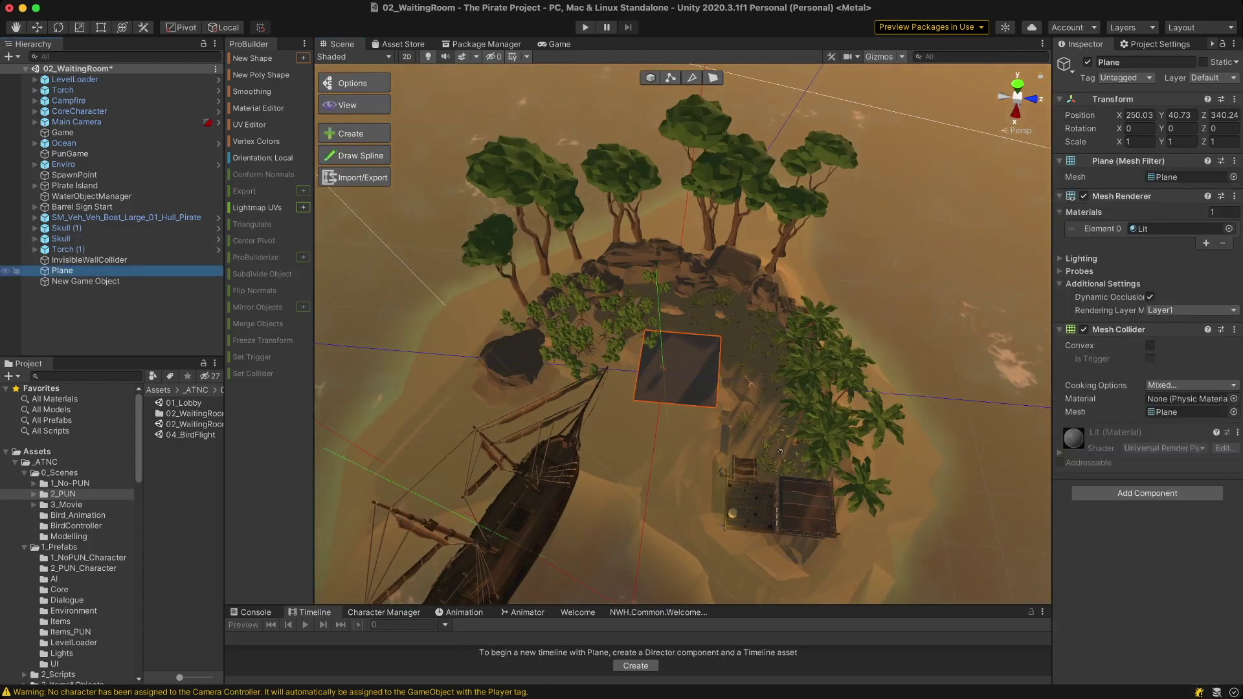
pyautogui.press('super+BackSpace')
pyautogui.keyDown('alt'); pyautogui.moveTo(781, 452); pyautogui.dragTo(783, 441); pyautogui.keyUp('alt')
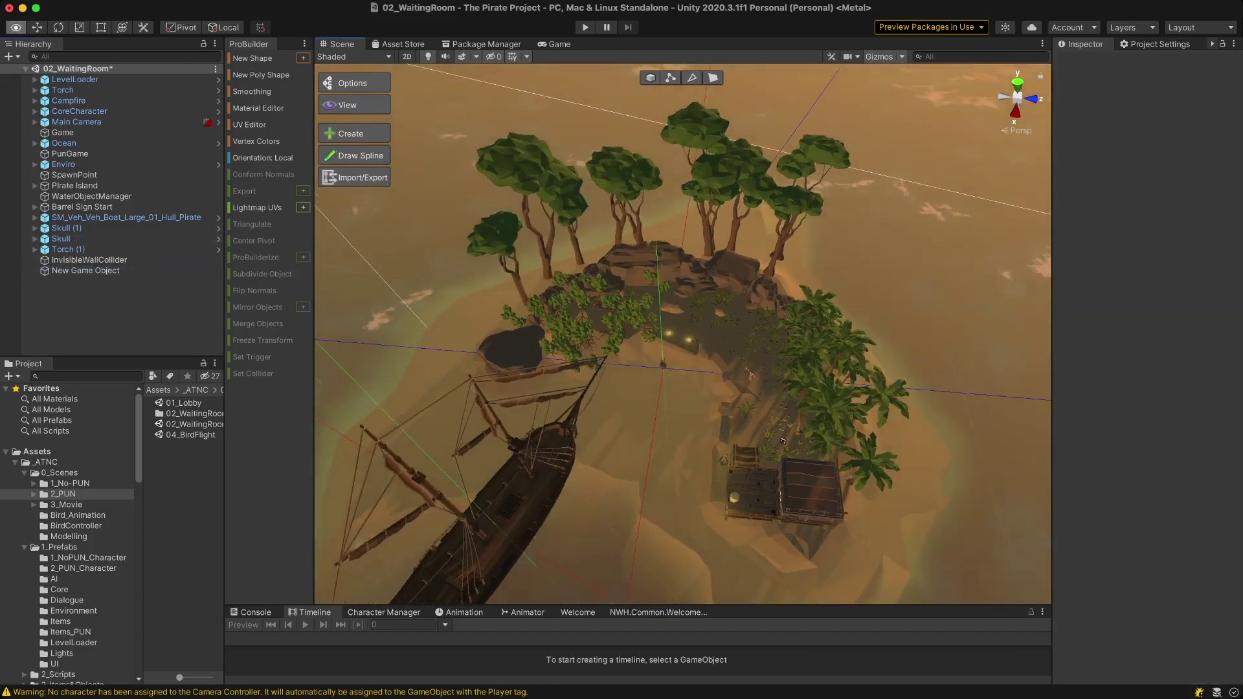
pyautogui.click(86, 271)
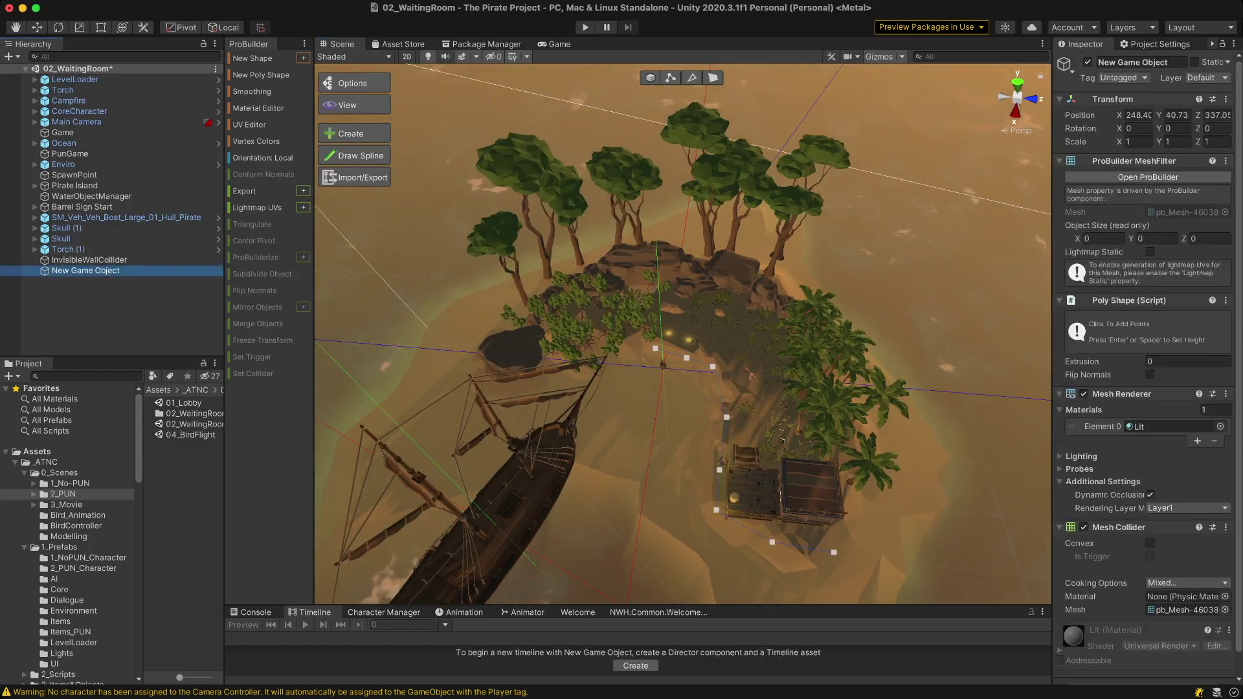
# Step: Continue the poly shape outline behind the hut and palms, over the rocks and around the bushes back towards the first point
pyautogui.click(854, 504)
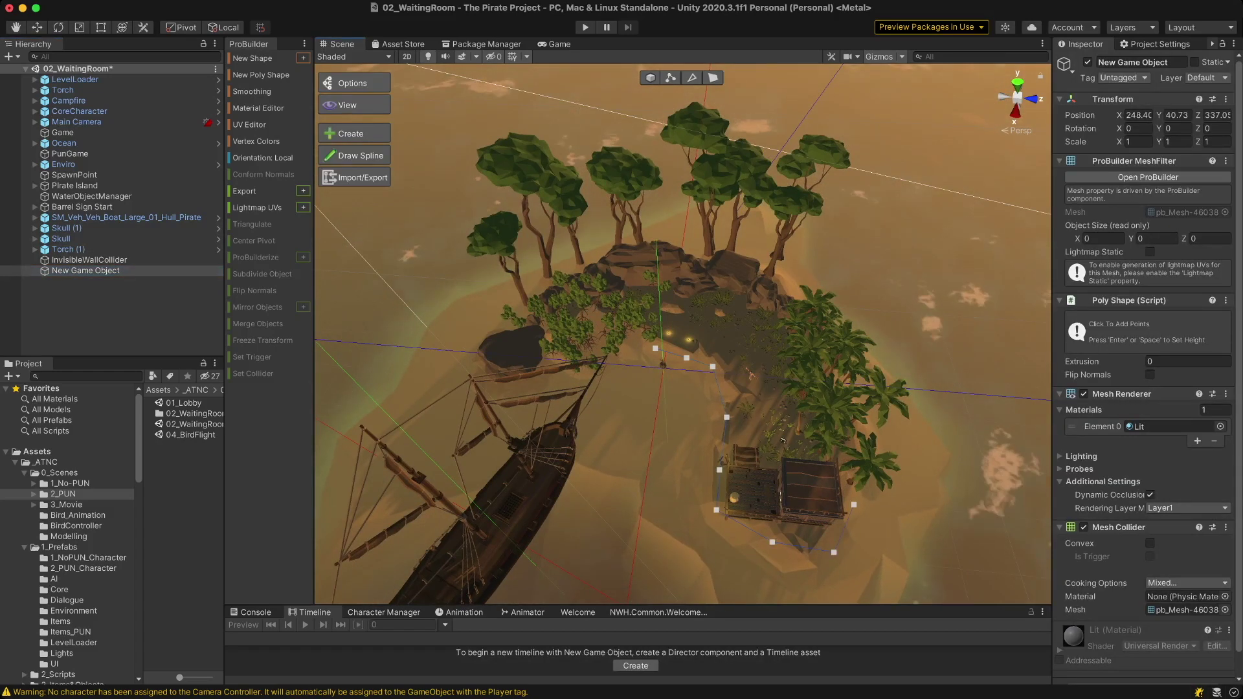
pyautogui.click(849, 460)
pyautogui.click(847, 409)
pyautogui.click(810, 328)
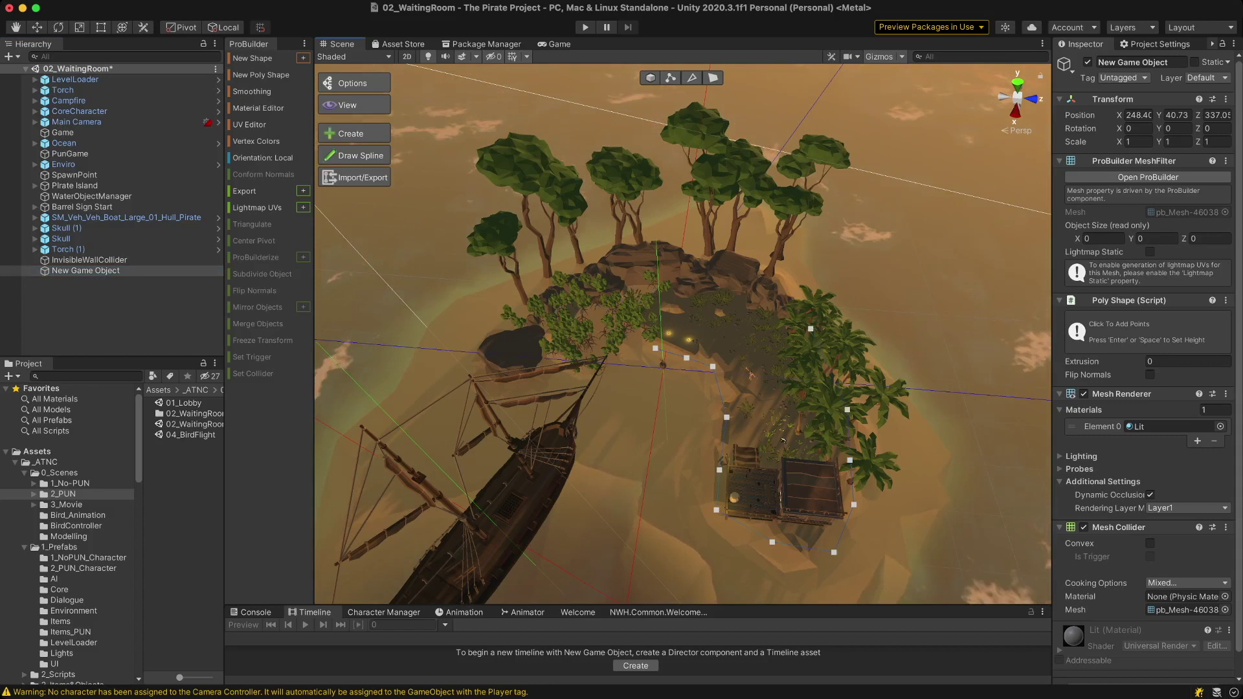
pyautogui.click(759, 289)
pyautogui.click(687, 265)
pyautogui.click(620, 261)
pyautogui.click(567, 291)
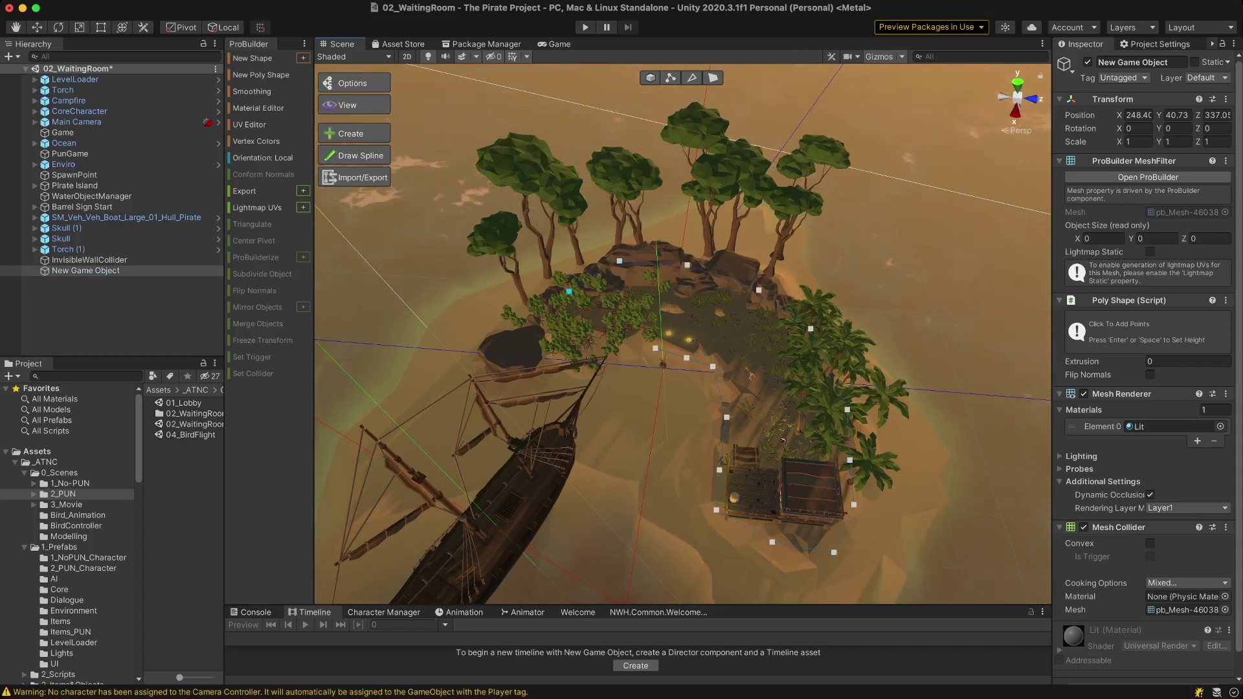
pyautogui.click(530, 331)
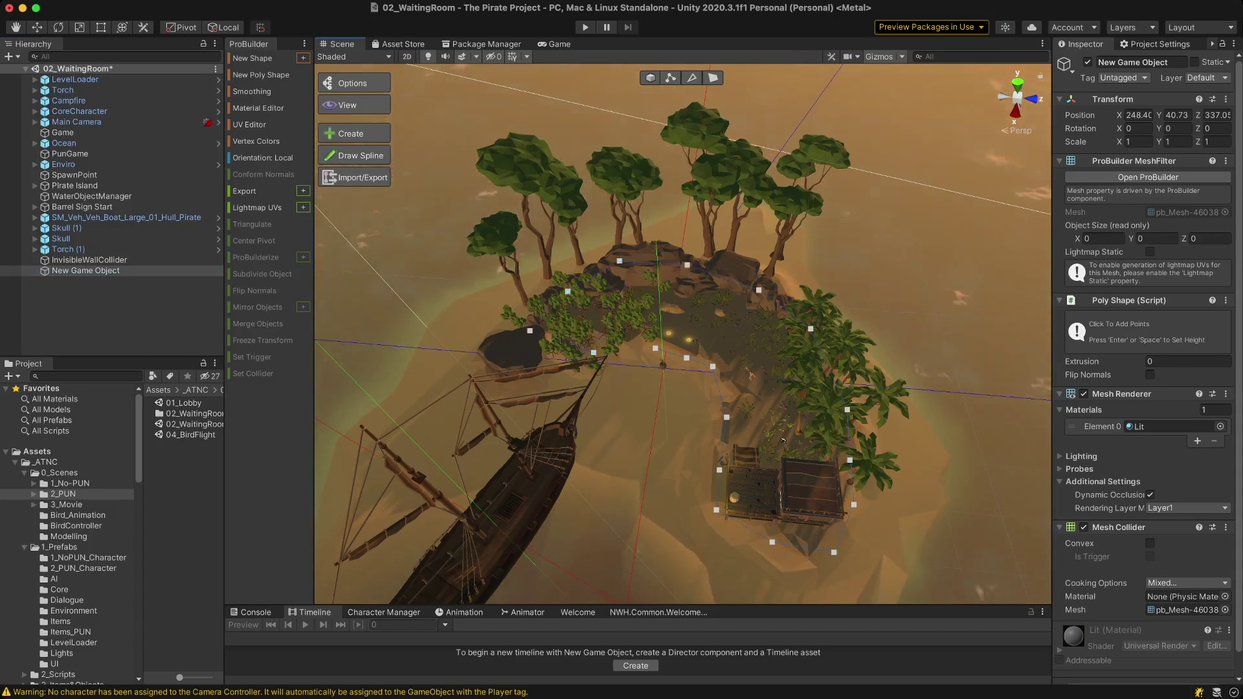
# Step: Close the outline, extrude the poly shape to a height of about 12.7, and turn off its Mesh Renderer
pyautogui.press('Return')
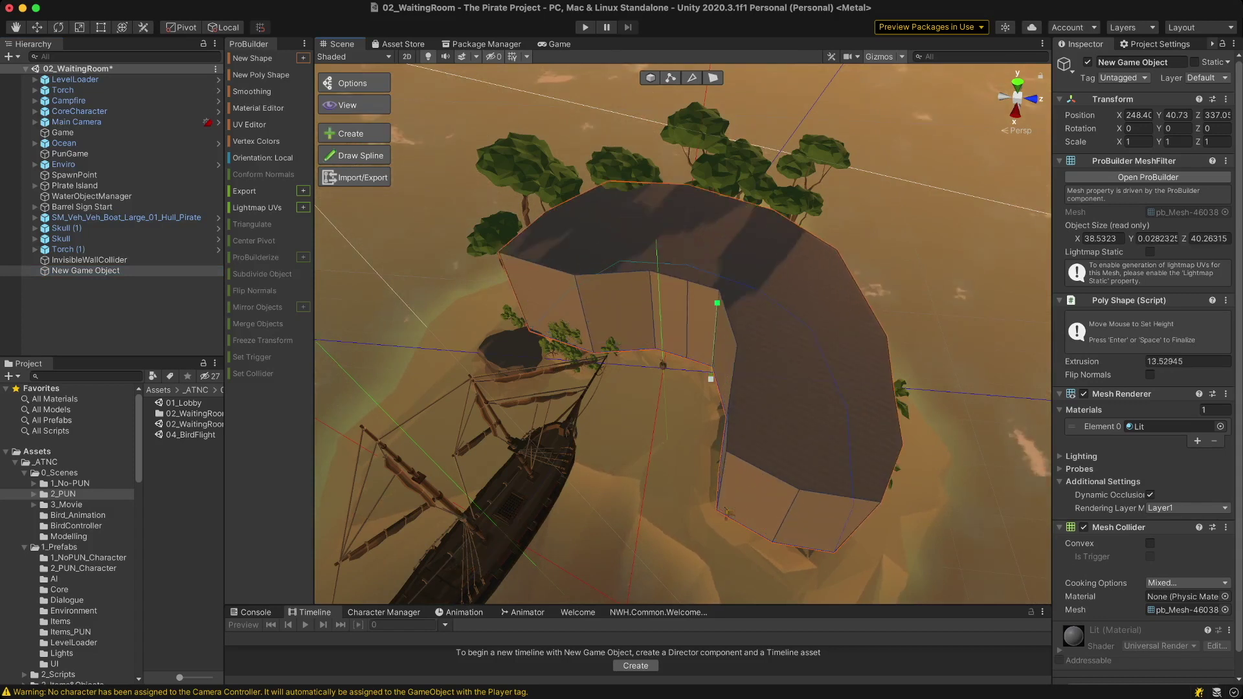
pyautogui.press('Return')
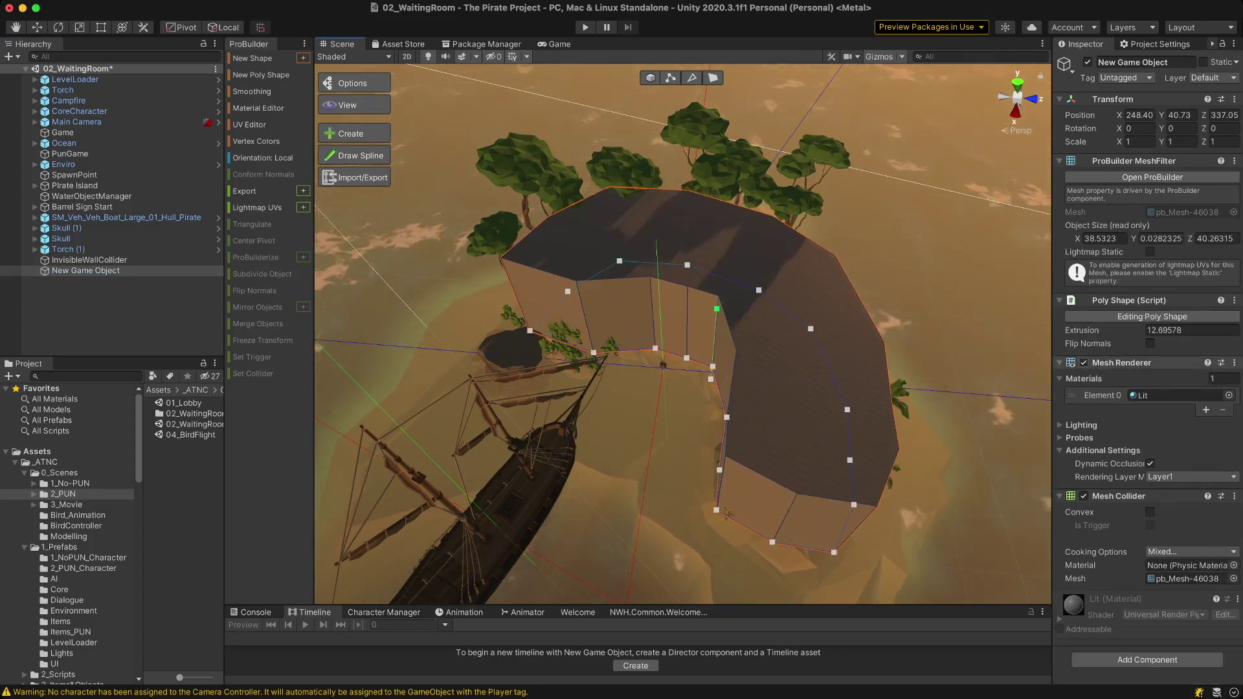
pyautogui.click(1084, 363)
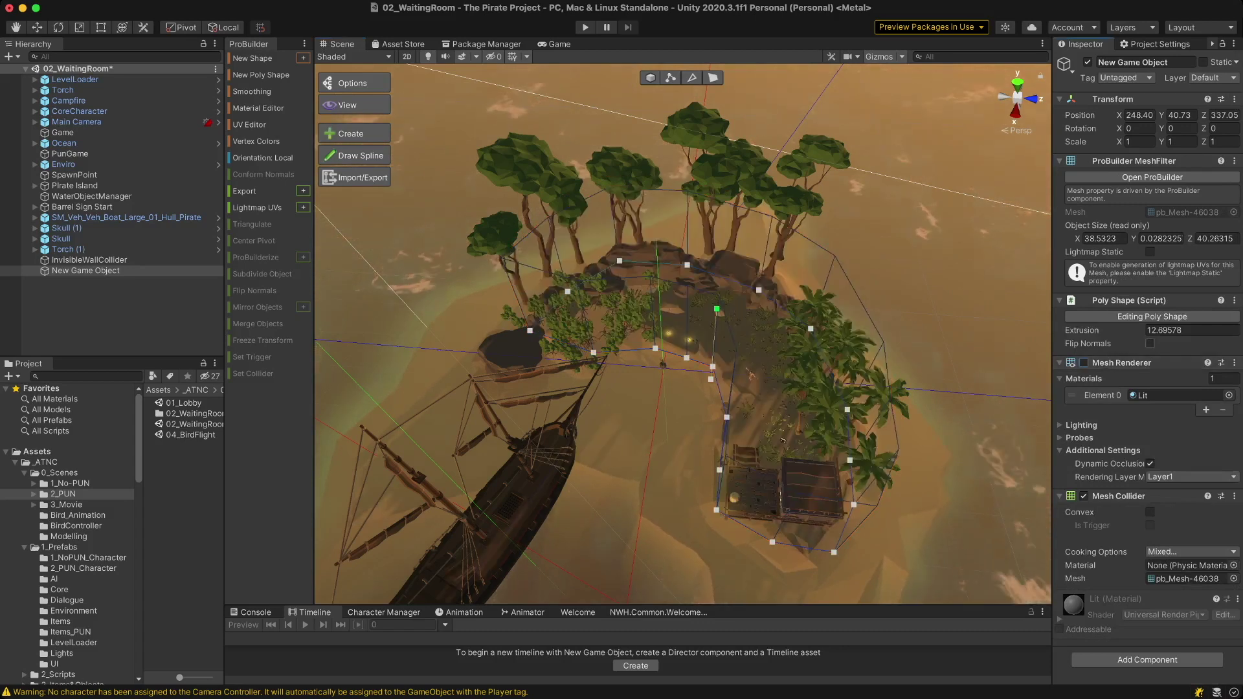